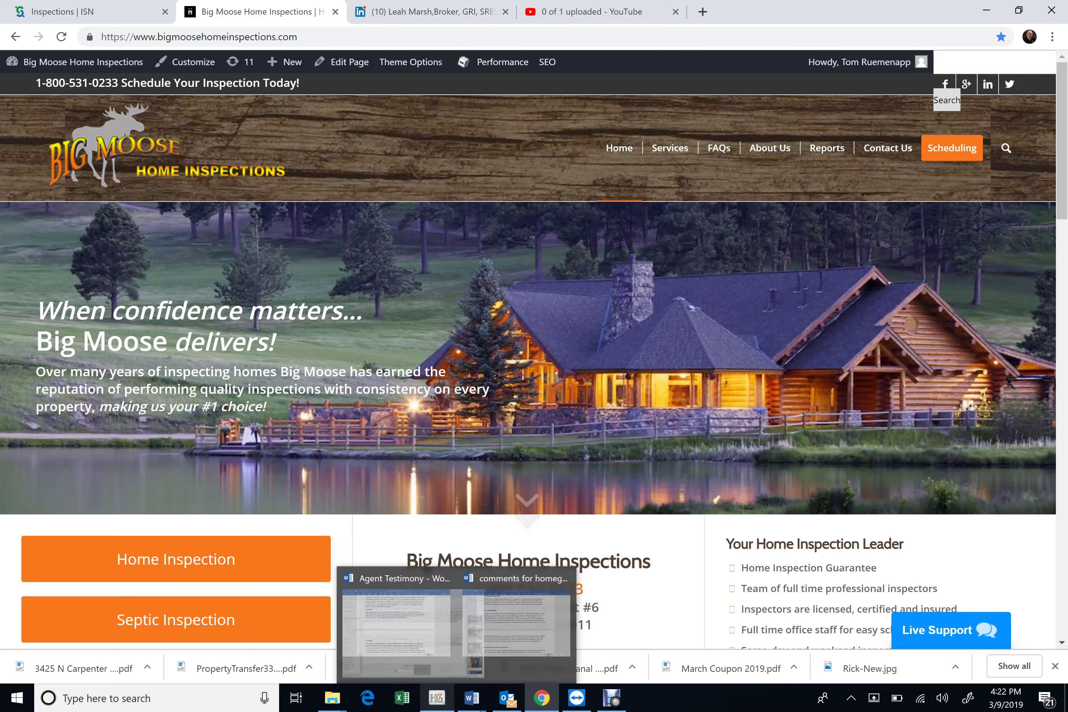
# - Switch from Chrome to the HomeGauge report showing the Roofing overview
pyautogui.click(436, 703)
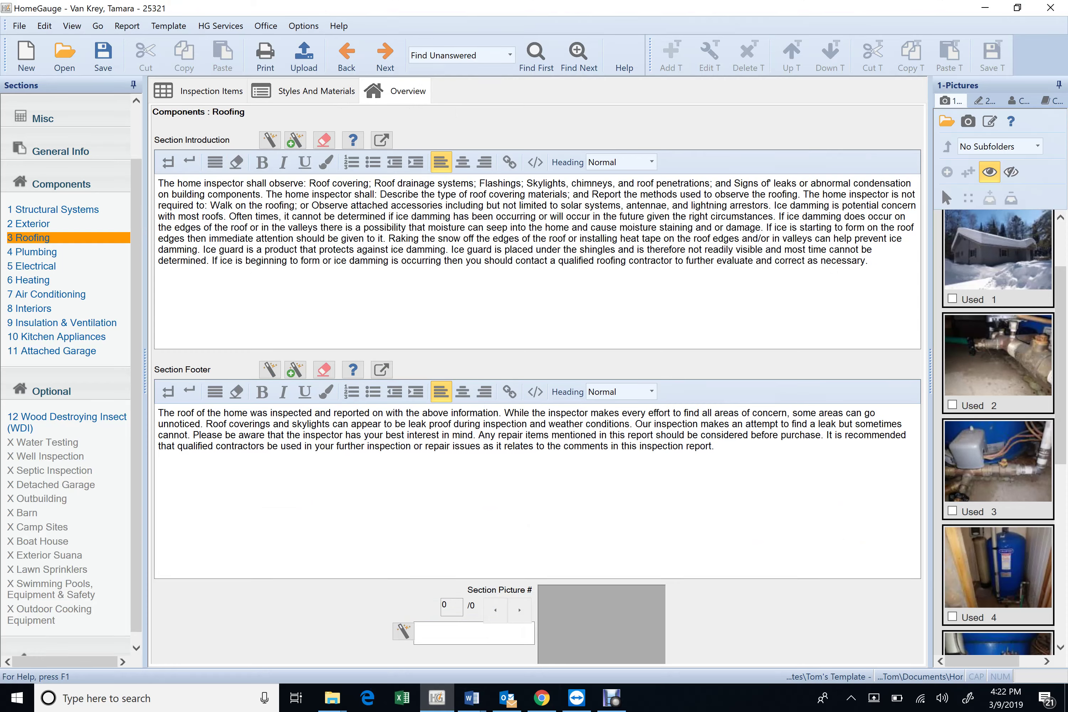
pyautogui.moveTo(771, 205); pyautogui.dragTo(159, 183)
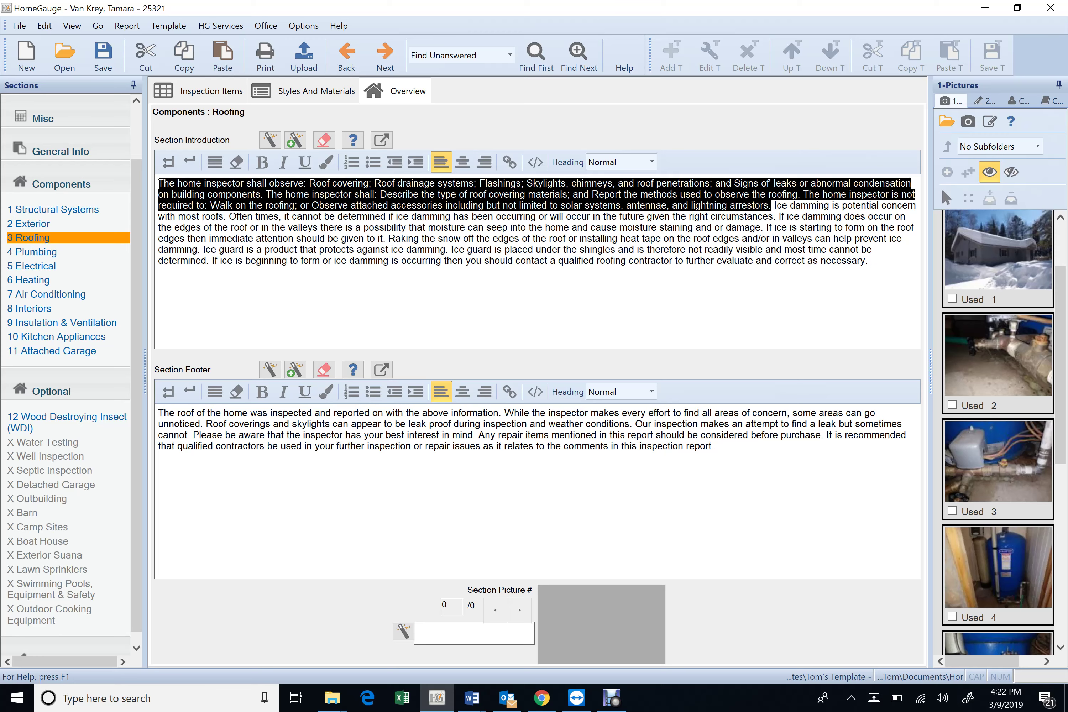
pyautogui.moveTo(730, 205); pyautogui.dragTo(870, 260)
pyautogui.click(777, 205)
pyautogui.click(827, 227)
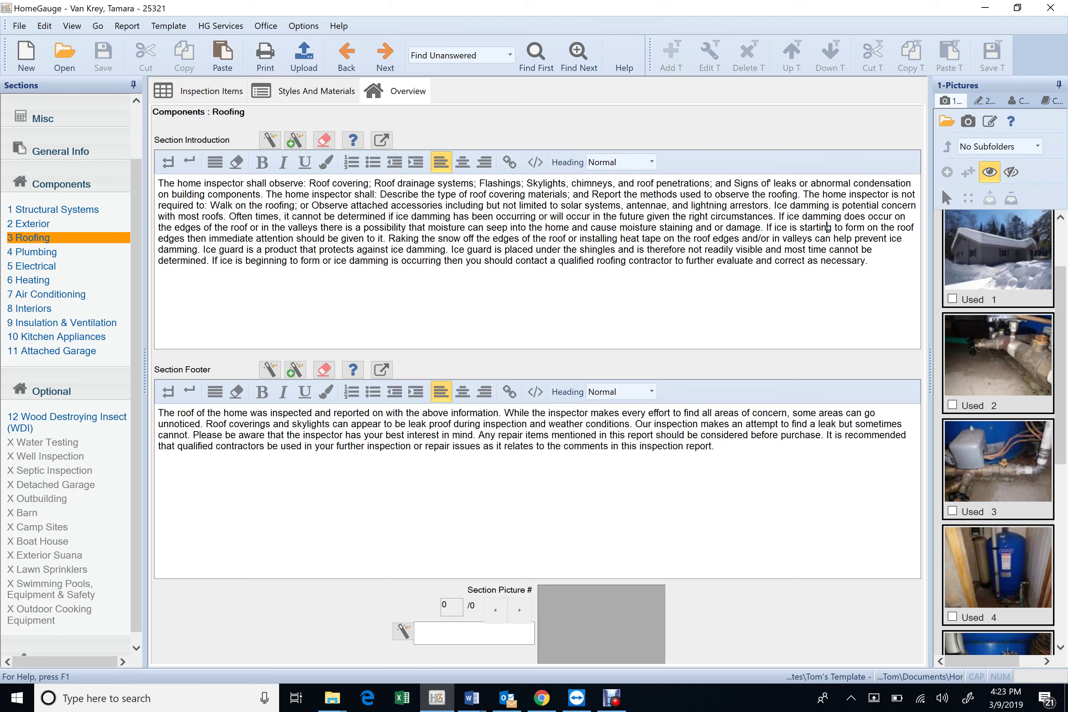
pyautogui.moveTo(442, 261); pyautogui.dragTo(358, 215)
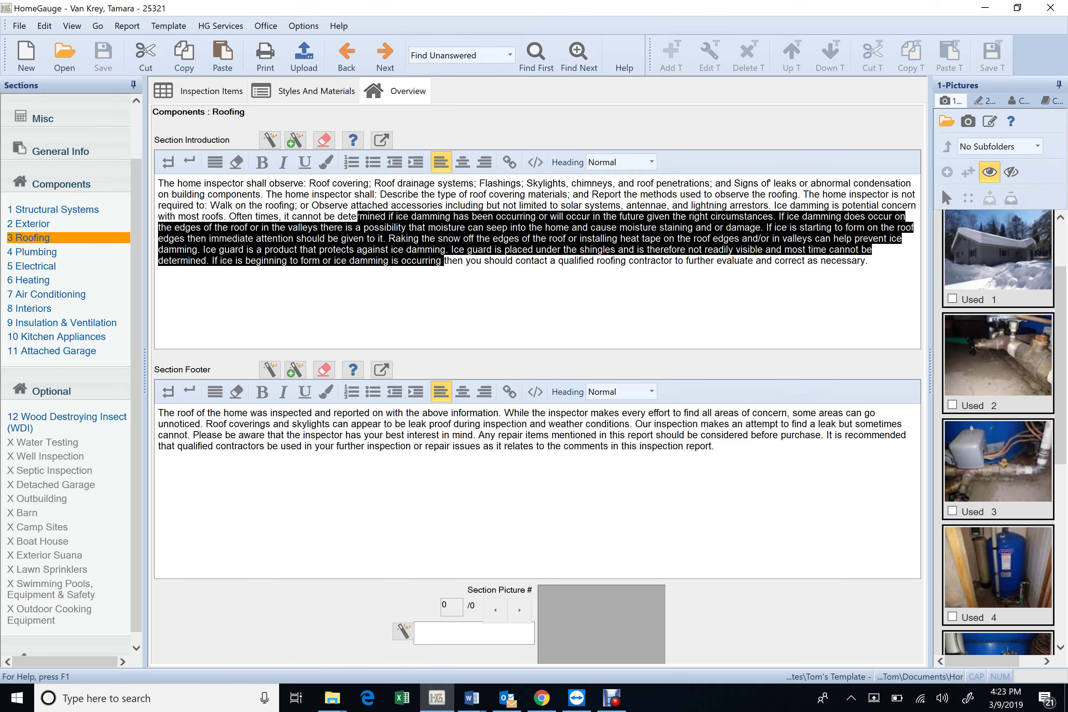
pyautogui.click(415, 239)
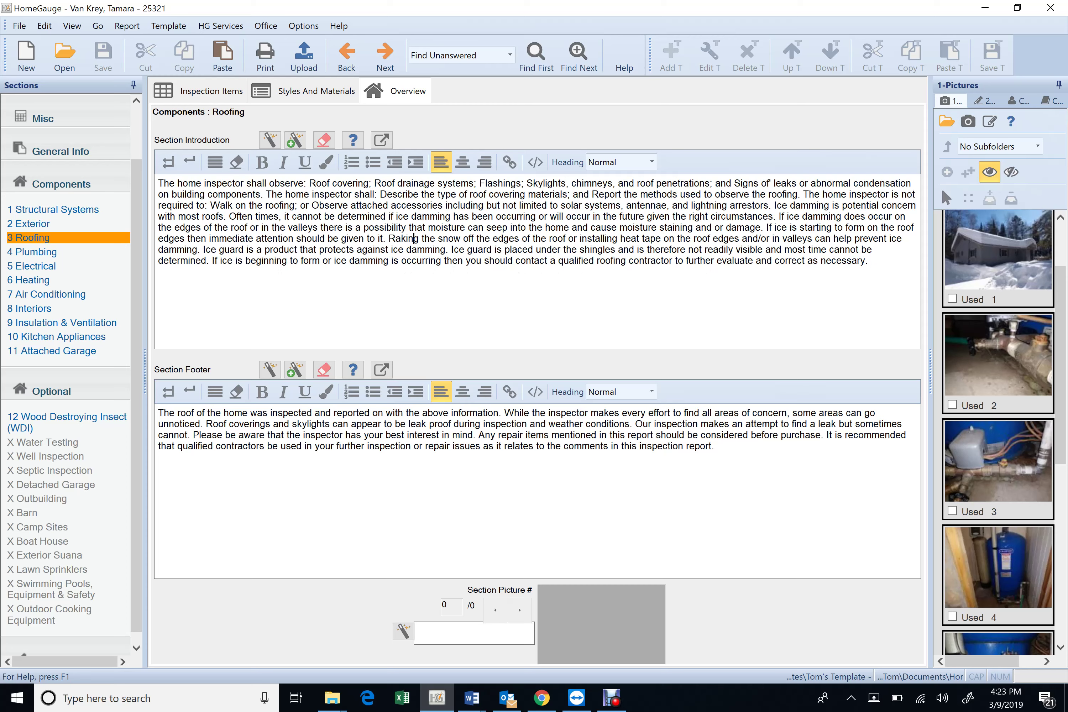
# - Copy the full Roofing Section Introduction text and switch to the Outlook inbox
pyautogui.moveTo(868, 260); pyautogui.dragTo(164, 183)
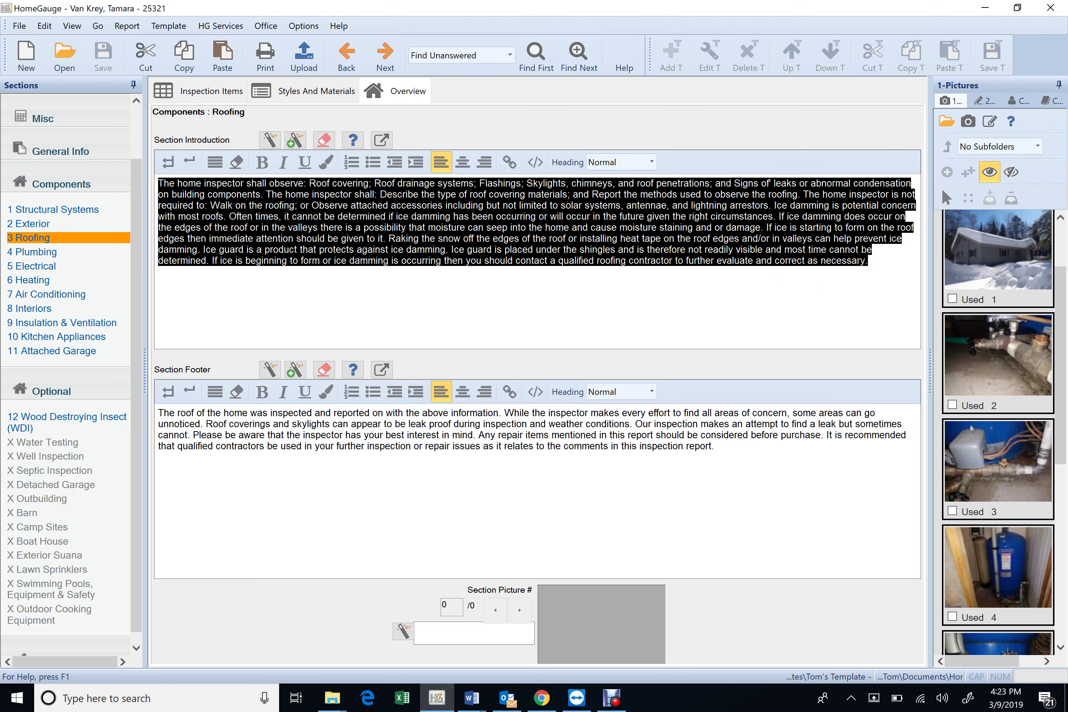
pyautogui.moveTo(158, 183); pyautogui.dragTo(161, 183)
pyautogui.rightClick(424, 222)
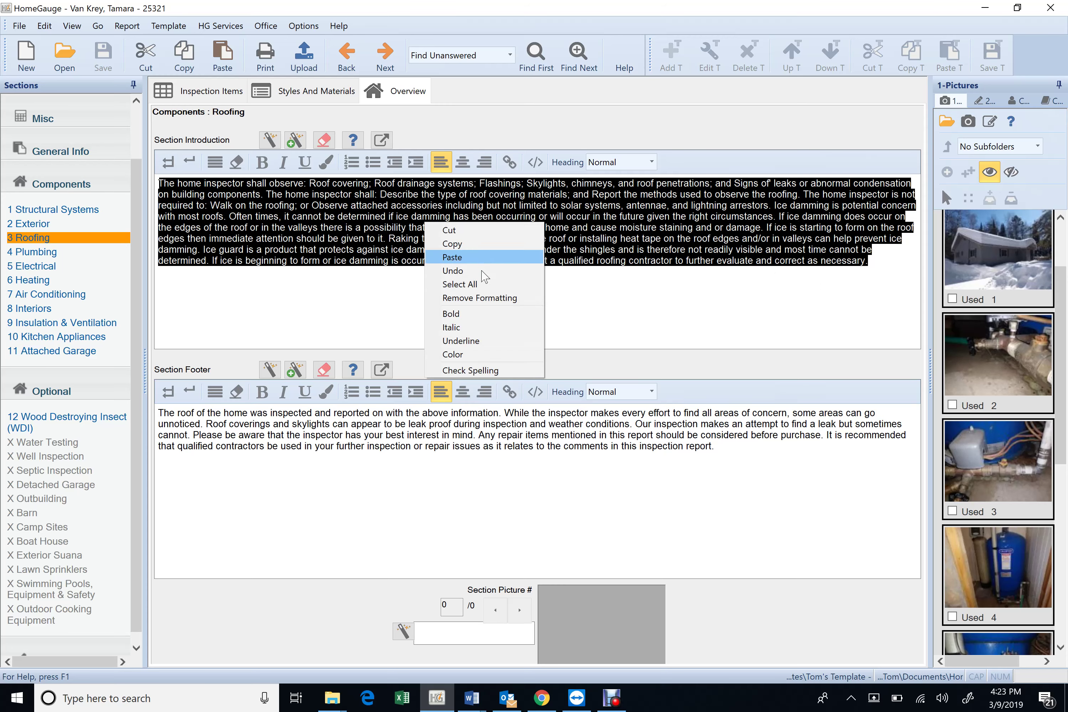
pyautogui.click(469, 243)
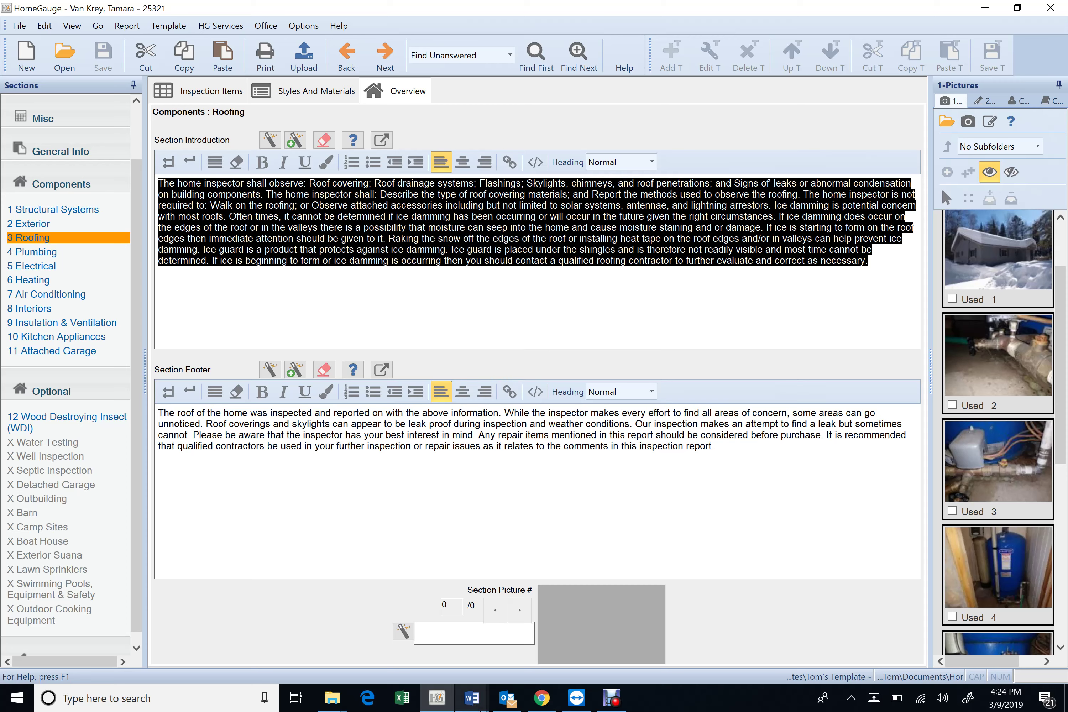
pyautogui.click(507, 698)
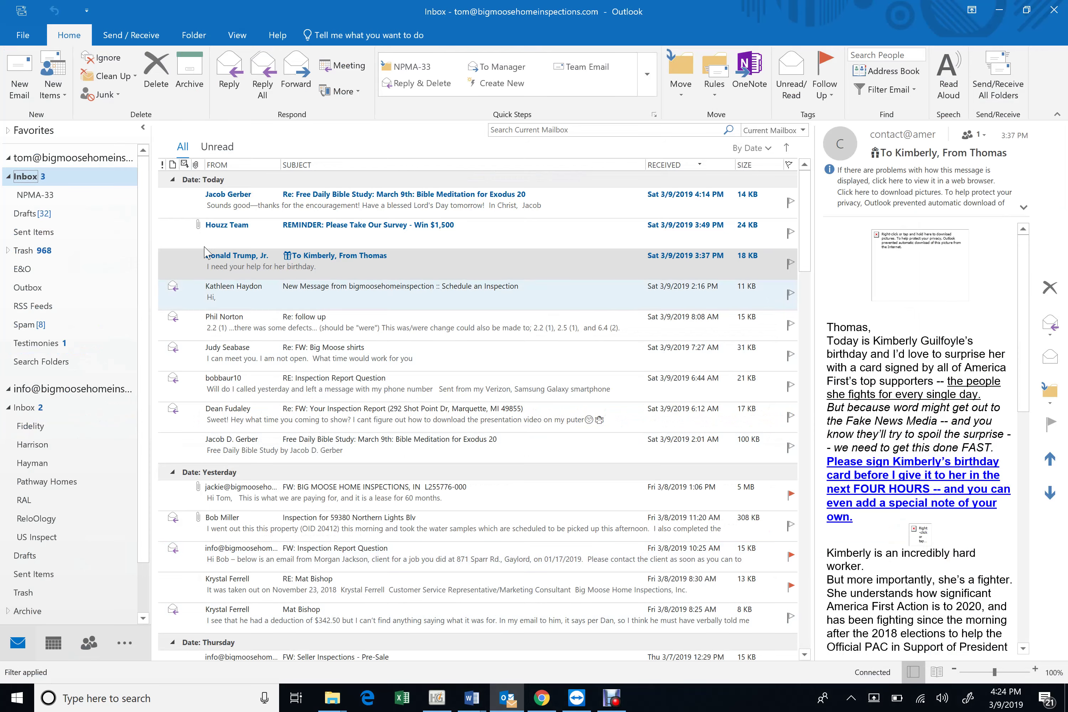
# - Start a new email and paste the Roofing introduction into the body as plain text
pyautogui.click(24, 75)
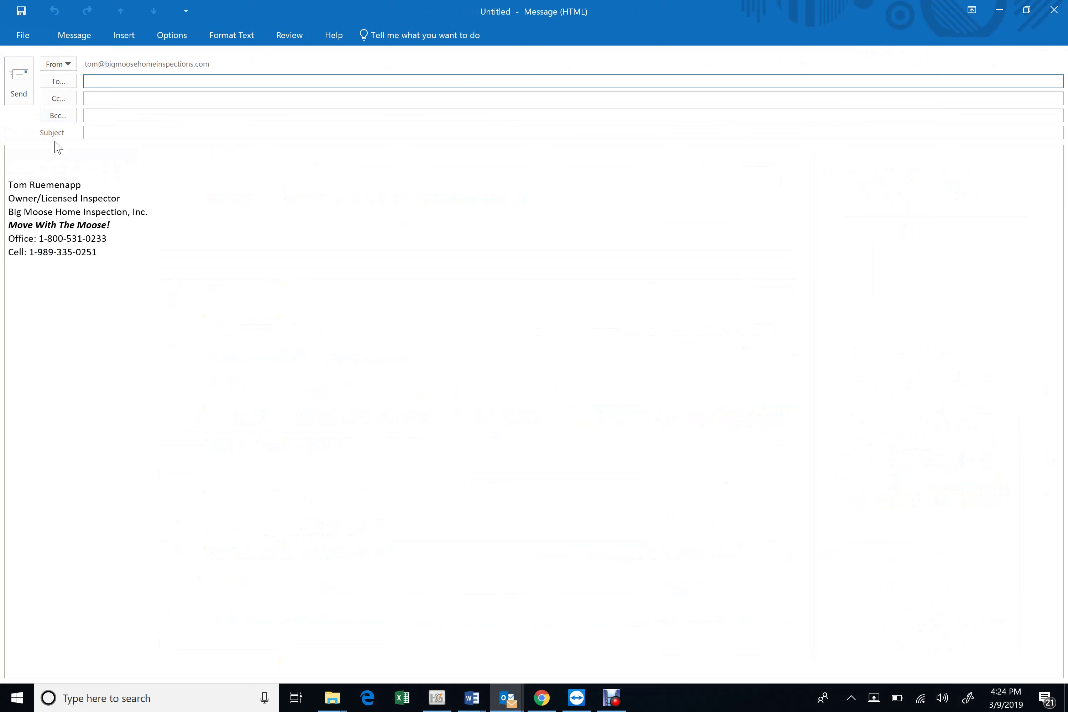
pyautogui.click(57, 155)
pyautogui.rightClick(57, 156)
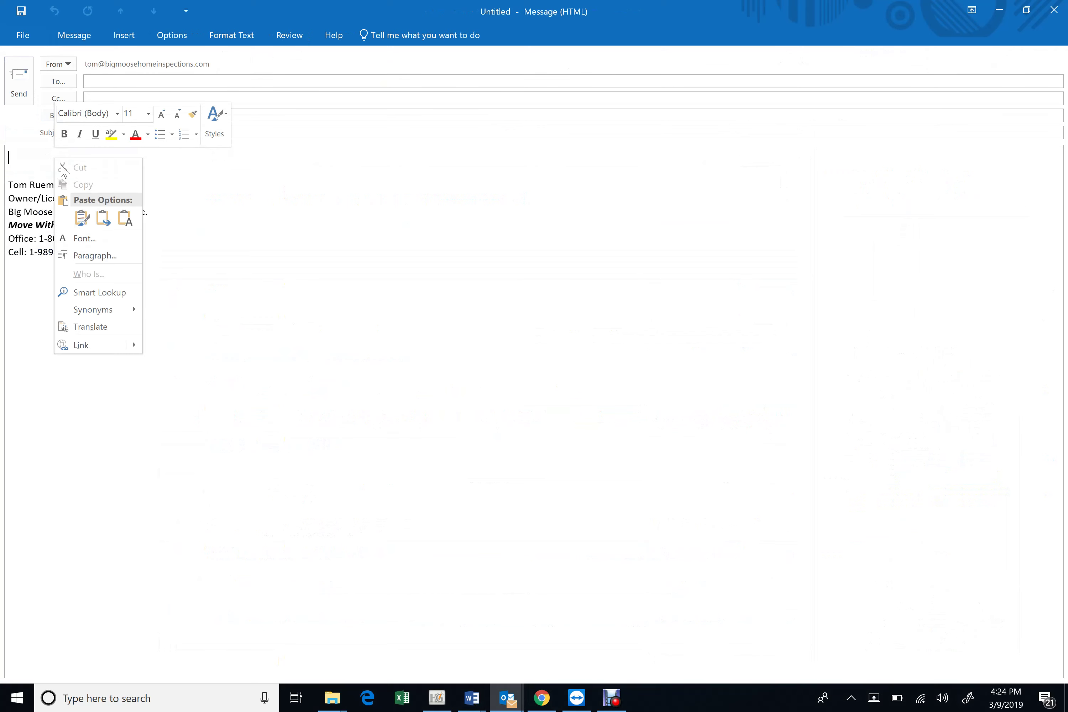
pyautogui.click(124, 218)
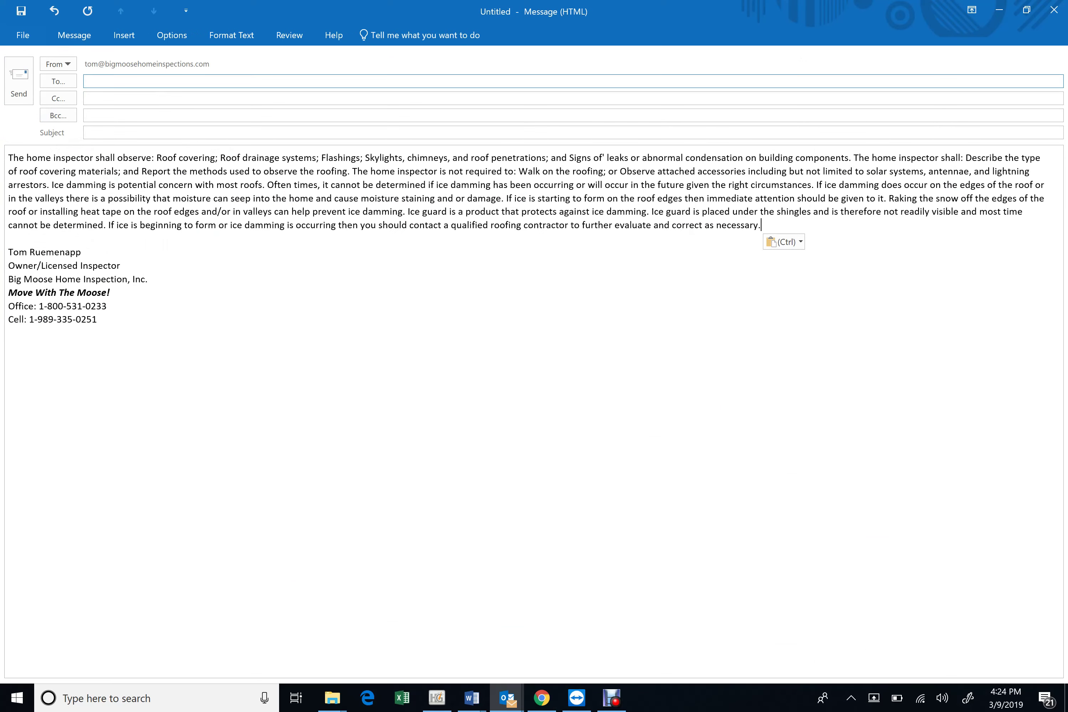
# - Address the message to Big Moose Inspectors
pyautogui.click(261, 82)
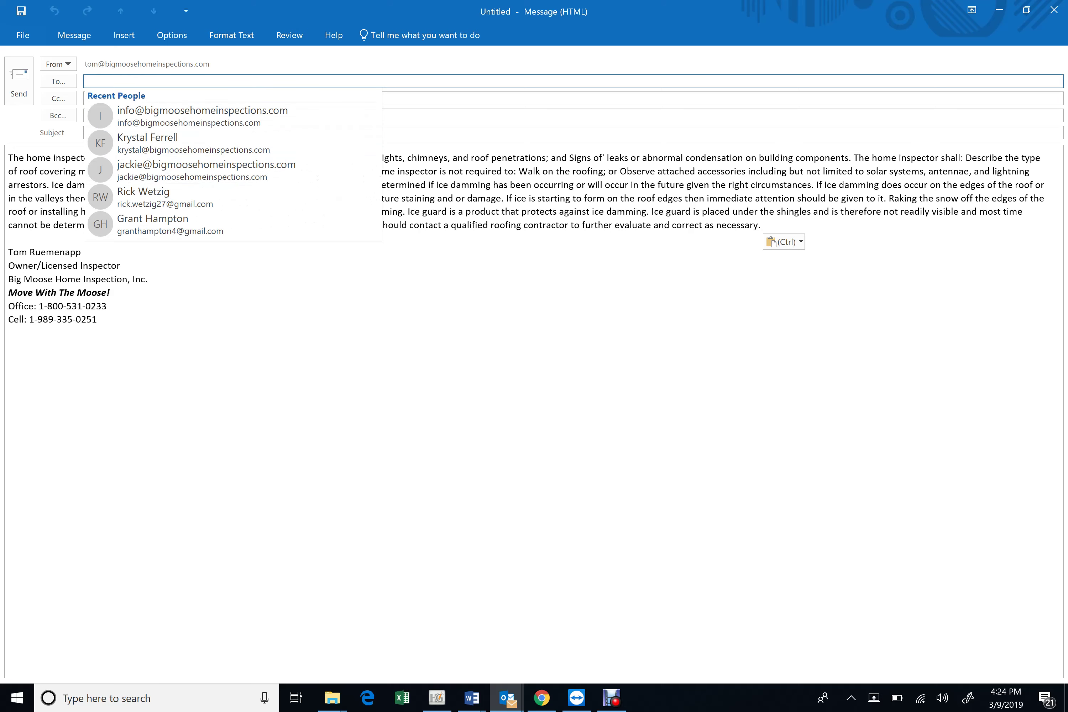
pyautogui.write('bi')
pyautogui.click(154, 119)
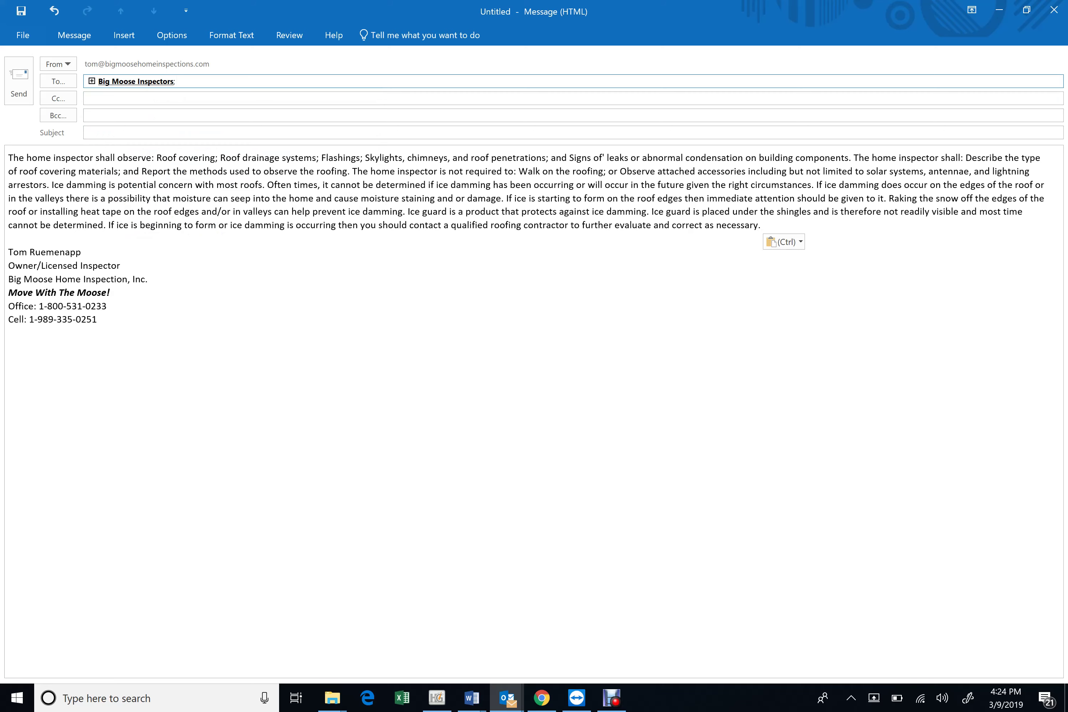
# - Back in HomeGauge, generate a print preview of the Full Report For Upload
pyautogui.click(436, 698)
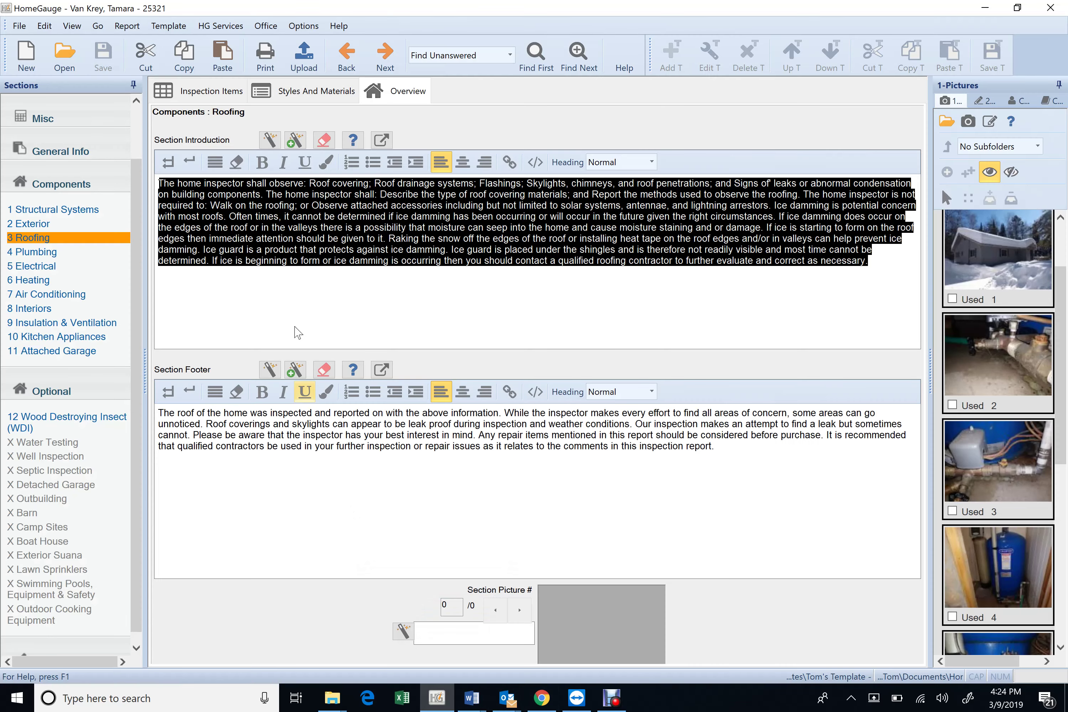
pyautogui.click(303, 278)
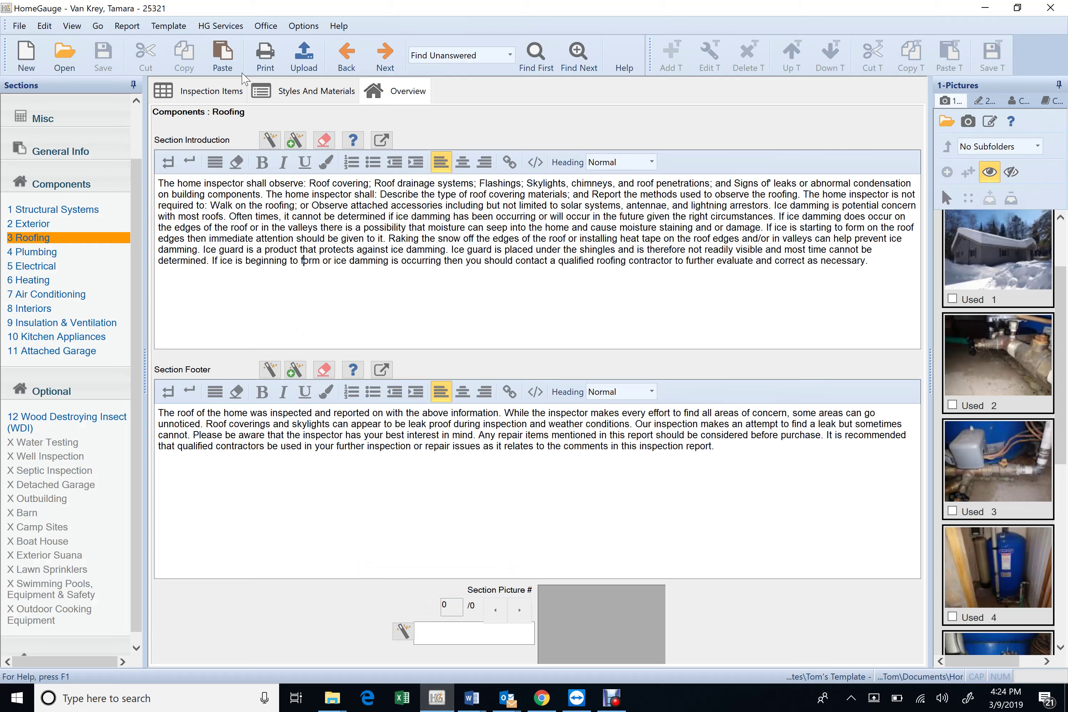
pyautogui.click(303, 65)
pyautogui.click(430, 300)
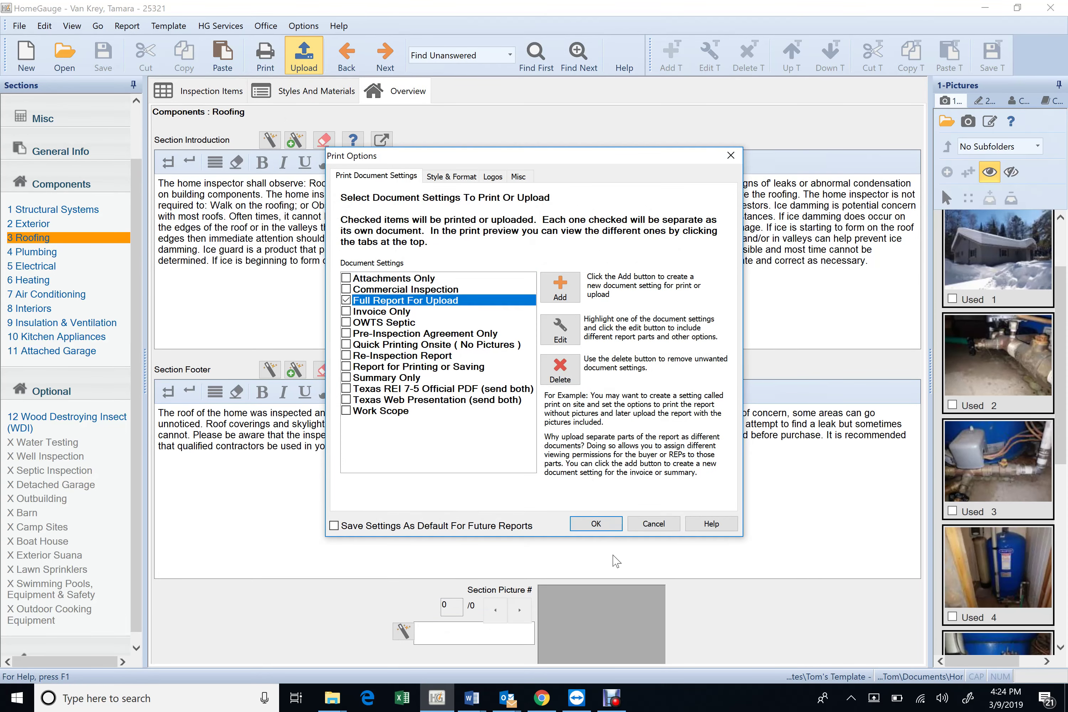
pyautogui.click(595, 523)
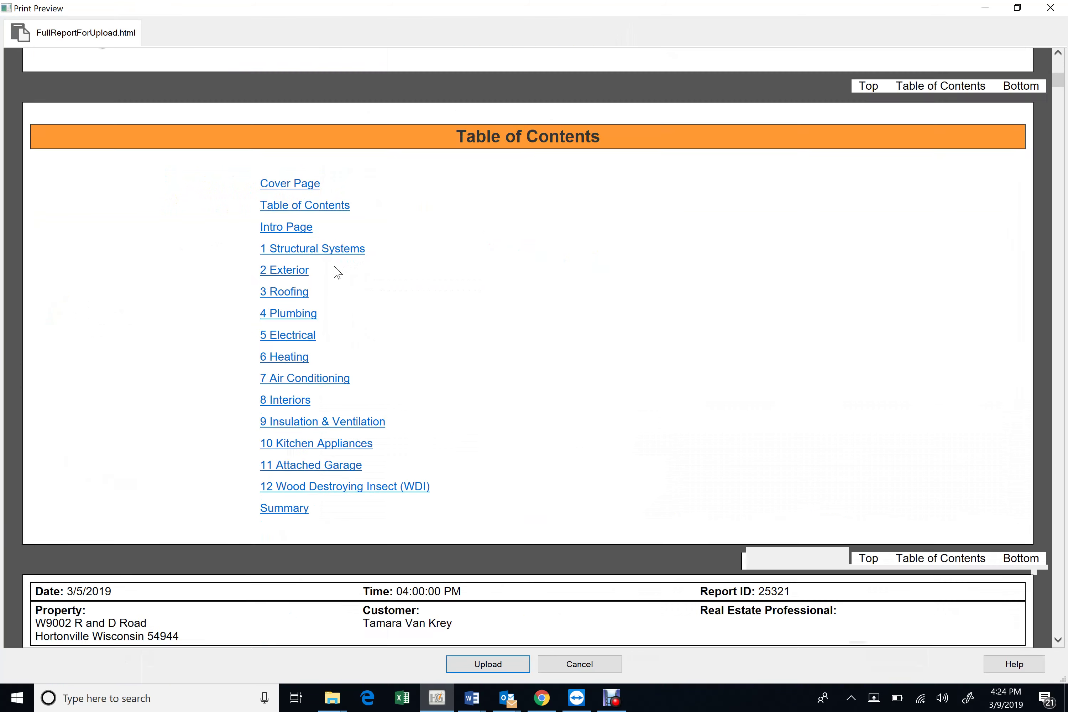
# - Jump to the 3. Roofing section in the preview and try selecting its introduction paragraph
pyautogui.click(294, 117)
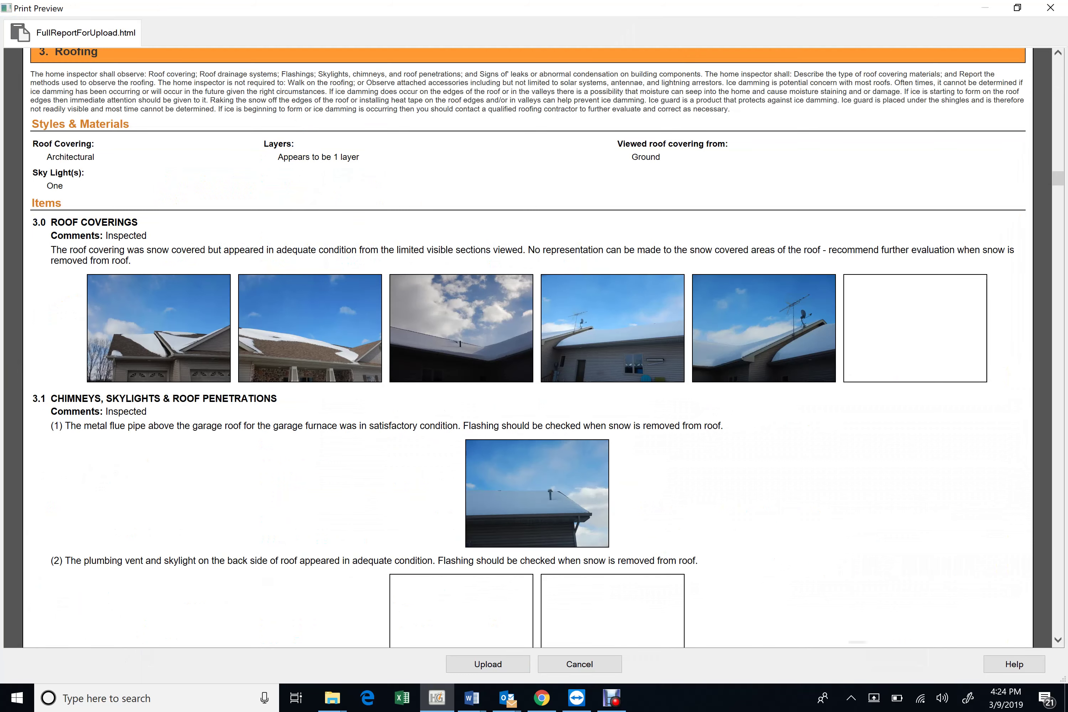
pyautogui.moveTo(30, 74); pyautogui.dragTo(730, 109)
pyautogui.click(770, 122)
pyautogui.scroll(8, 737, 269)
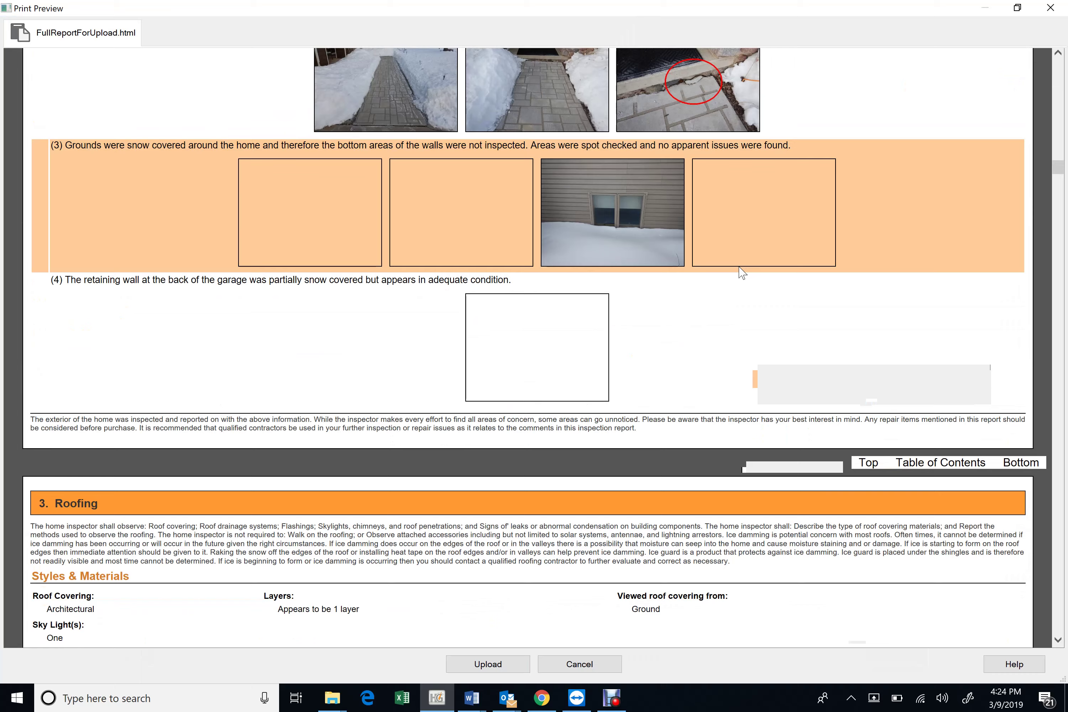
pyautogui.scroll(-3, 730, 273)
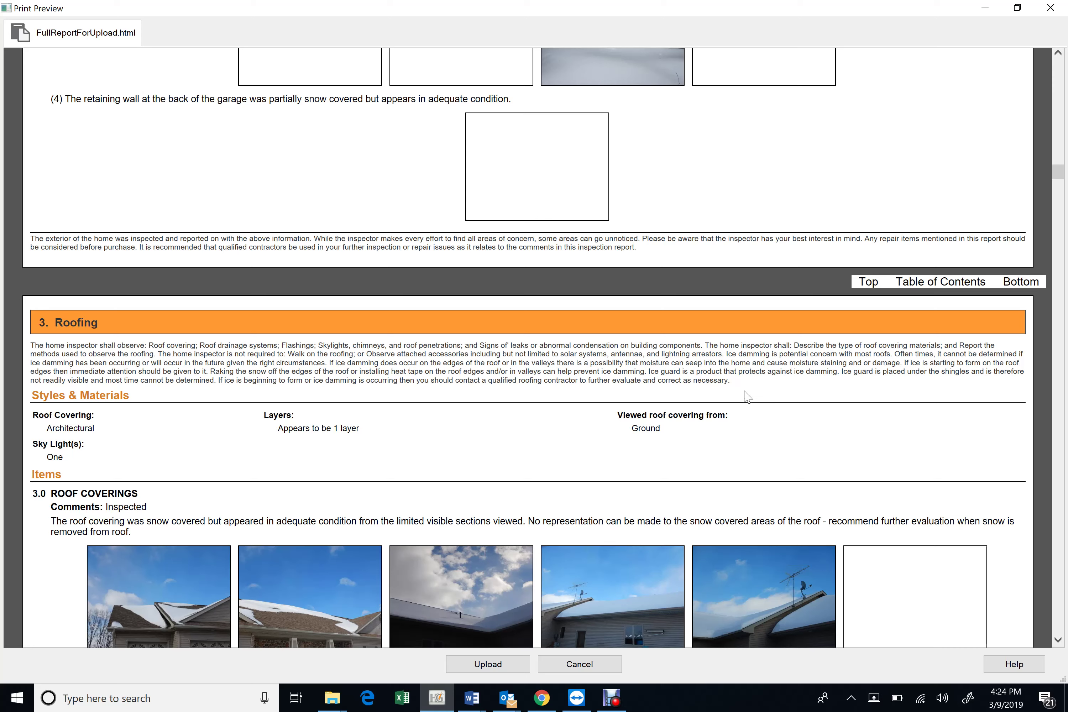
pyautogui.moveTo(745, 392); pyautogui.dragTo(27, 351)
pyautogui.scroll(-8, 195, 430)
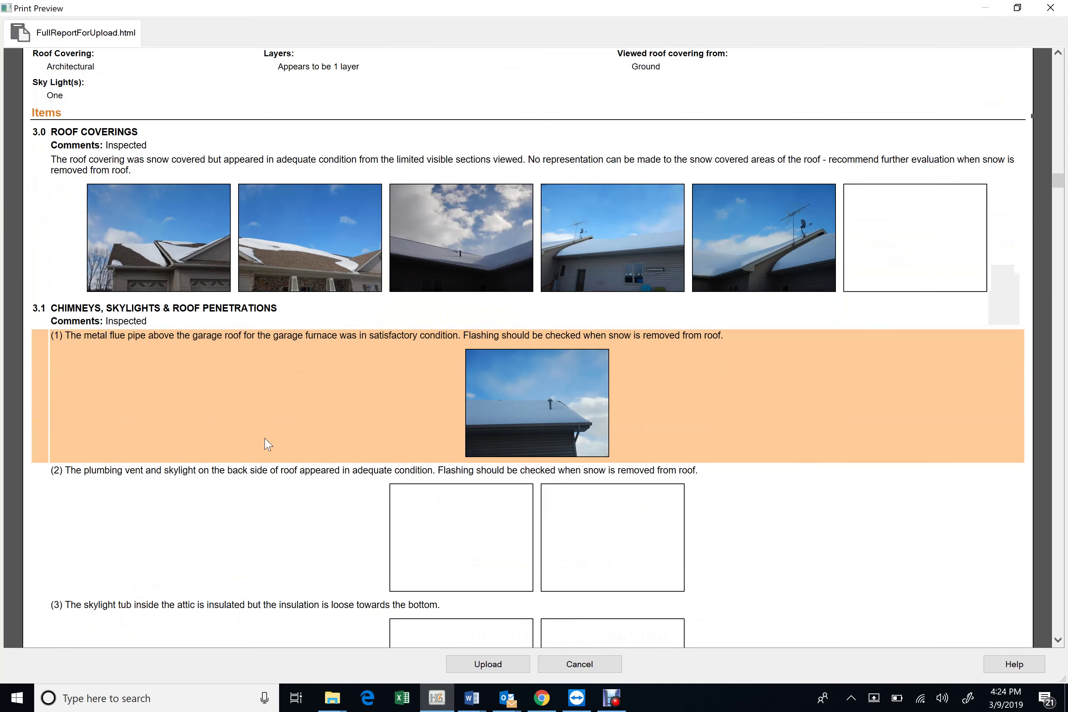
pyautogui.scroll(8, 448, 351)
pyautogui.click(707, 386)
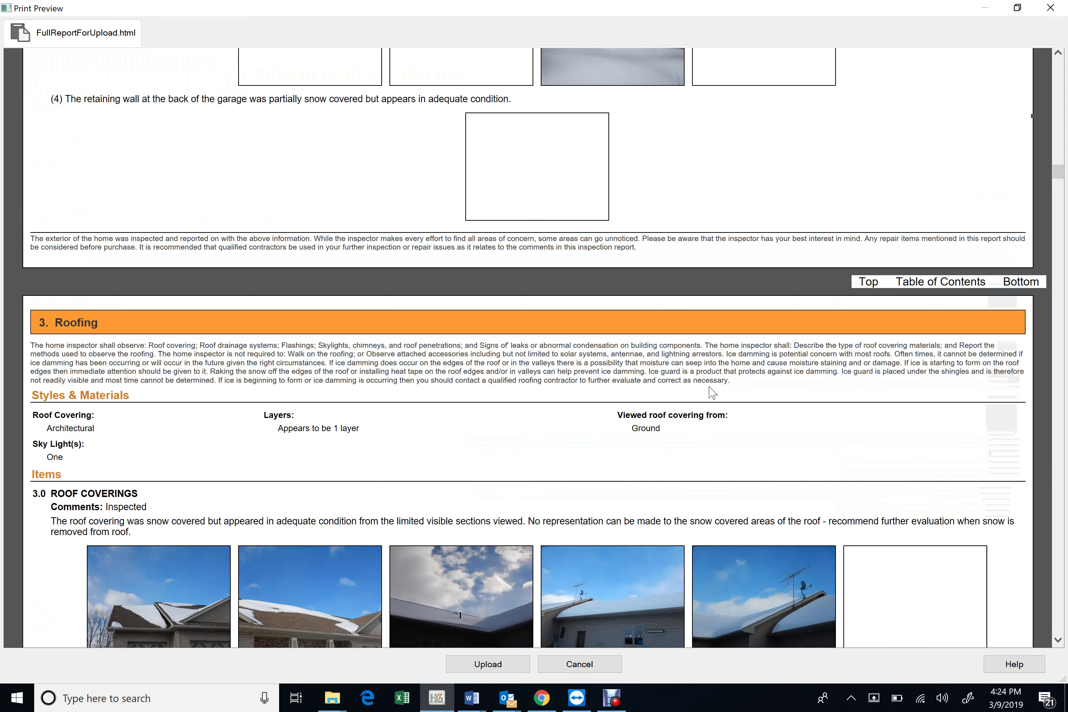
# - Select the complete Roofing introduction paragraph, including its ice-damming ending, for copying
pyautogui.moveTo(749, 390); pyautogui.dragTo(337, 374)
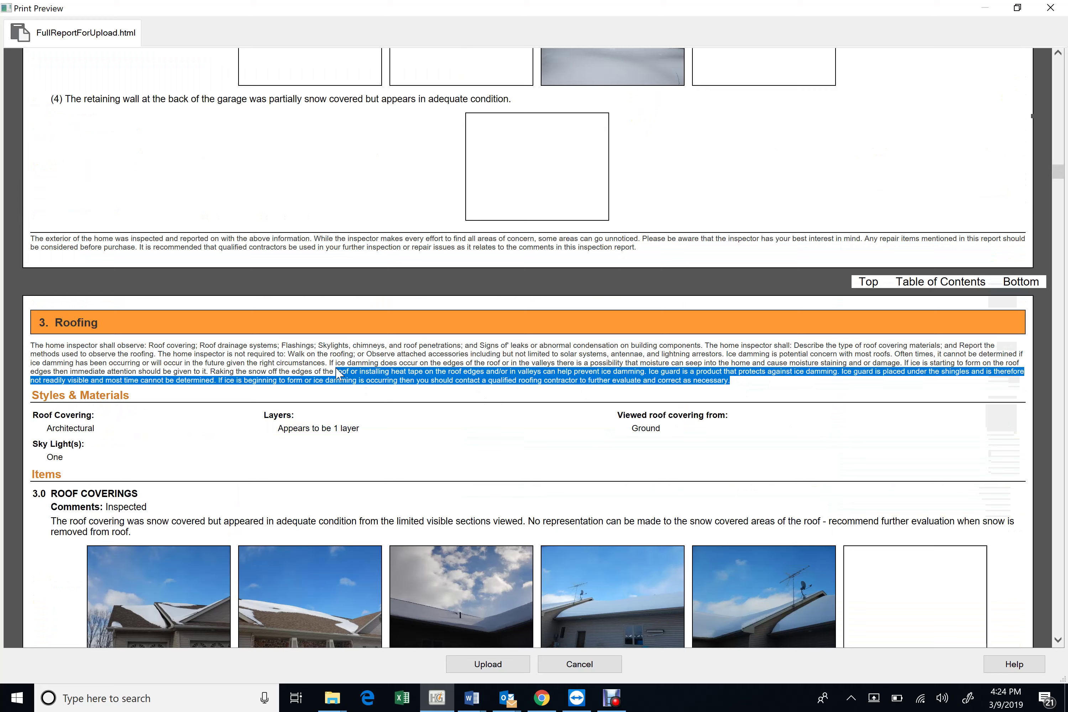
pyautogui.click(738, 386)
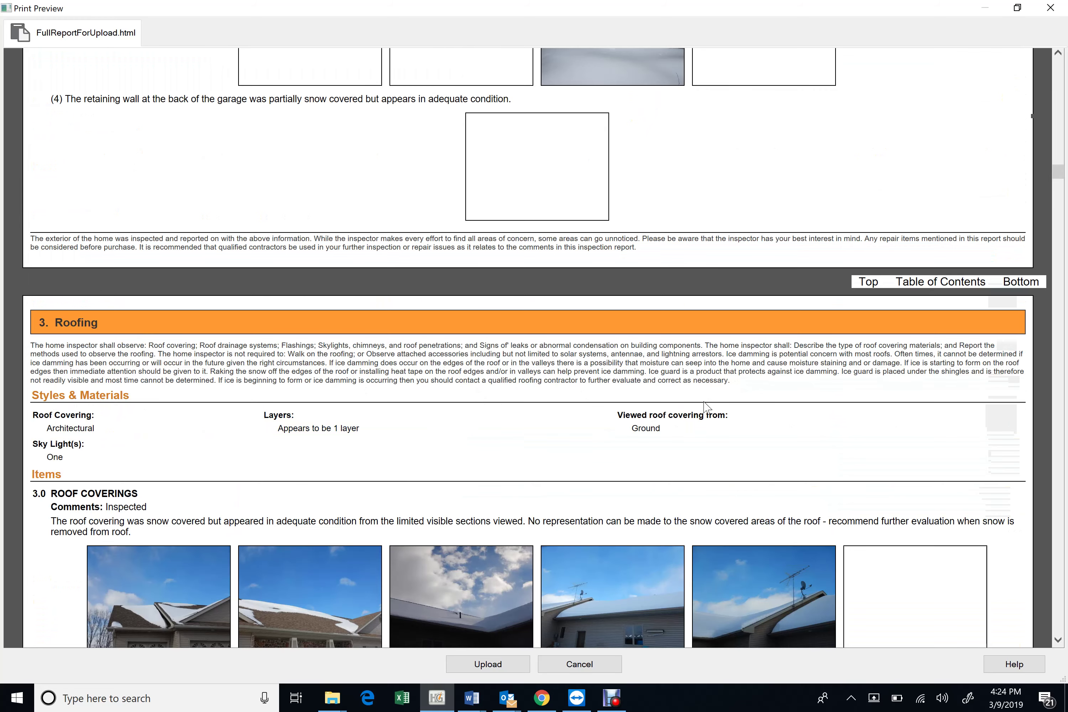
pyautogui.scroll(-12, 703, 401)
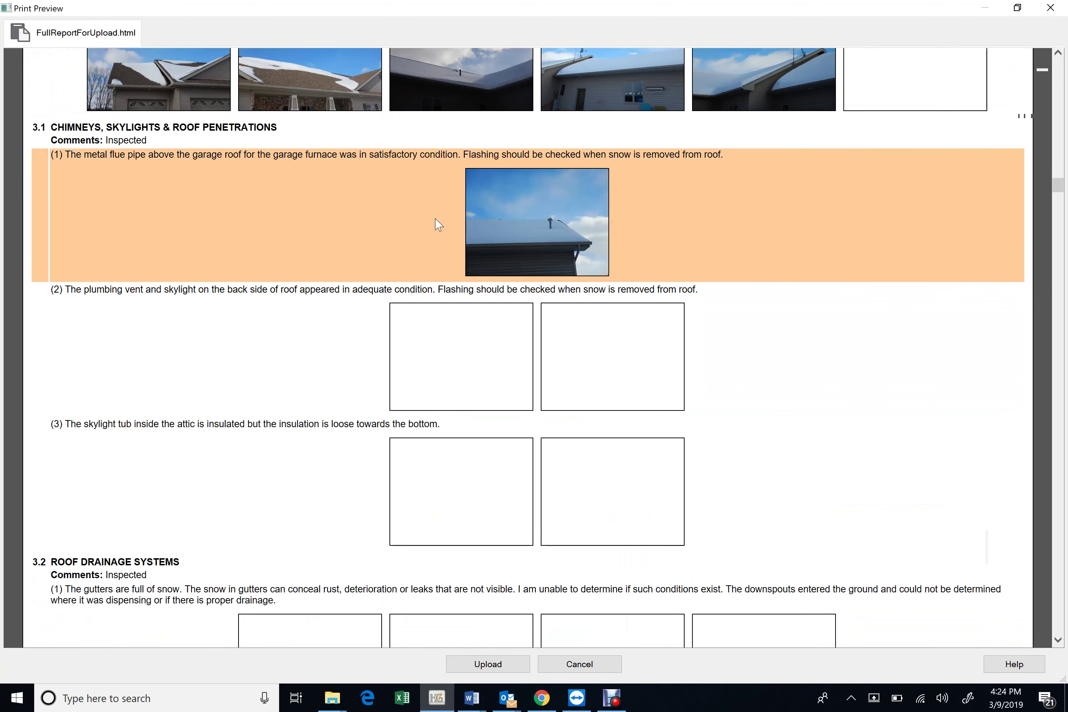
pyautogui.scroll(12, 529, 216)
pyautogui.scroll(20, 528, 216)
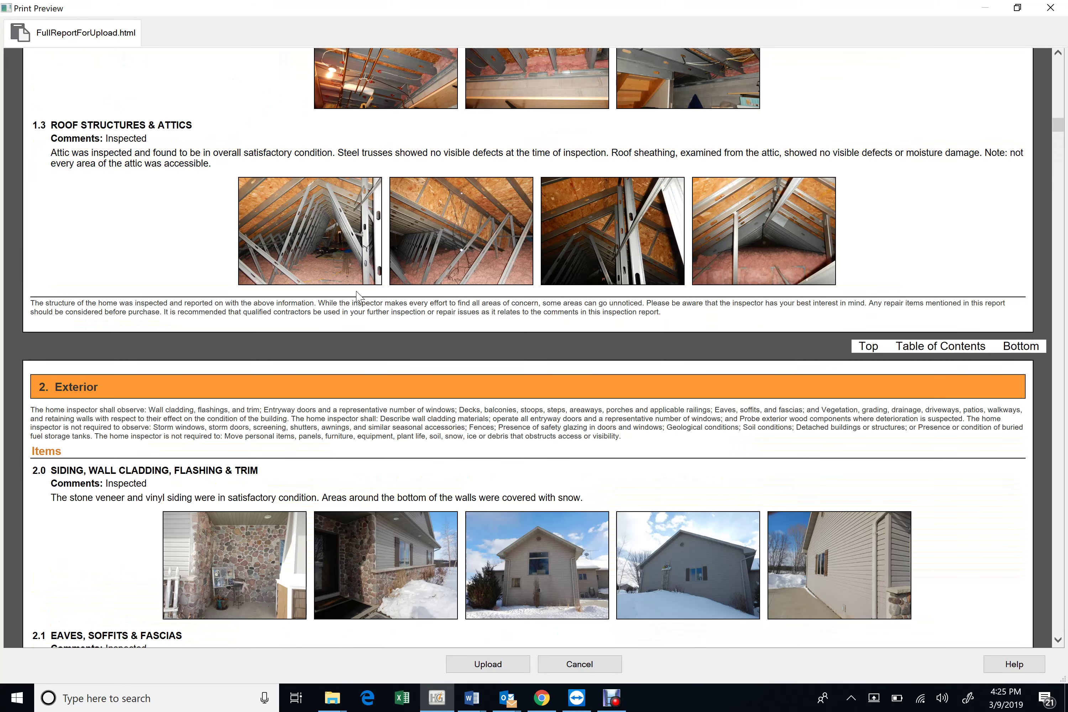
pyautogui.moveTo(621, 436); pyautogui.dragTo(13, 405)
pyautogui.scroll(-14, 142, 416)
pyautogui.scroll(-20, 143, 416)
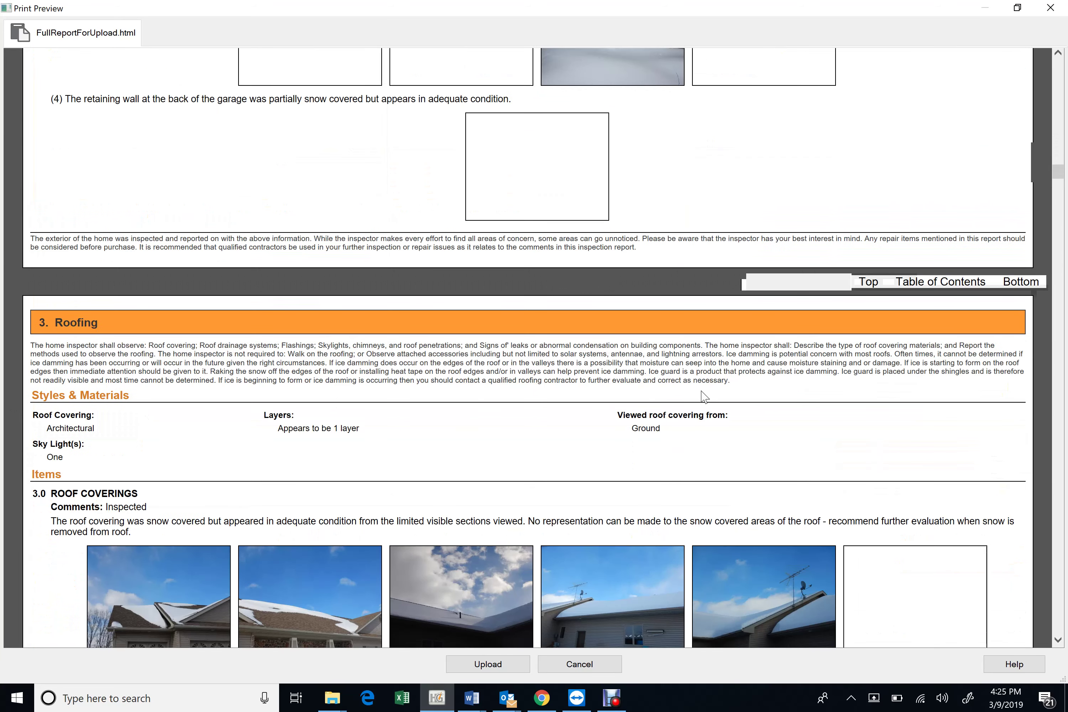
pyautogui.moveTo(730, 383); pyautogui.dragTo(24, 346)
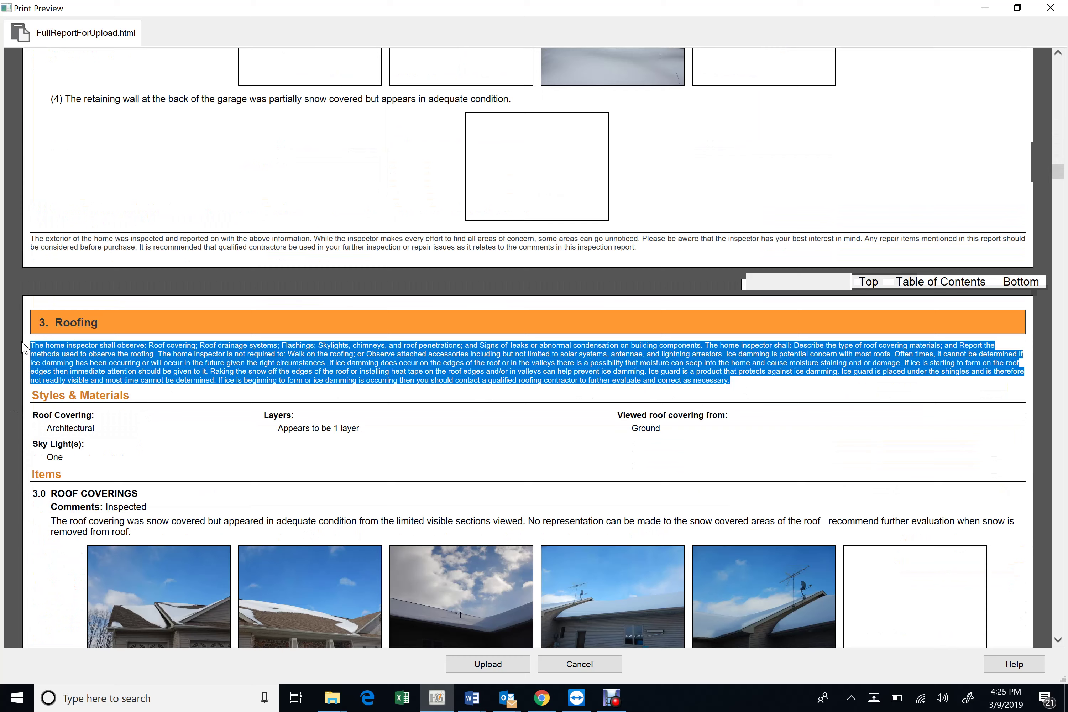
pyautogui.click(179, 372)
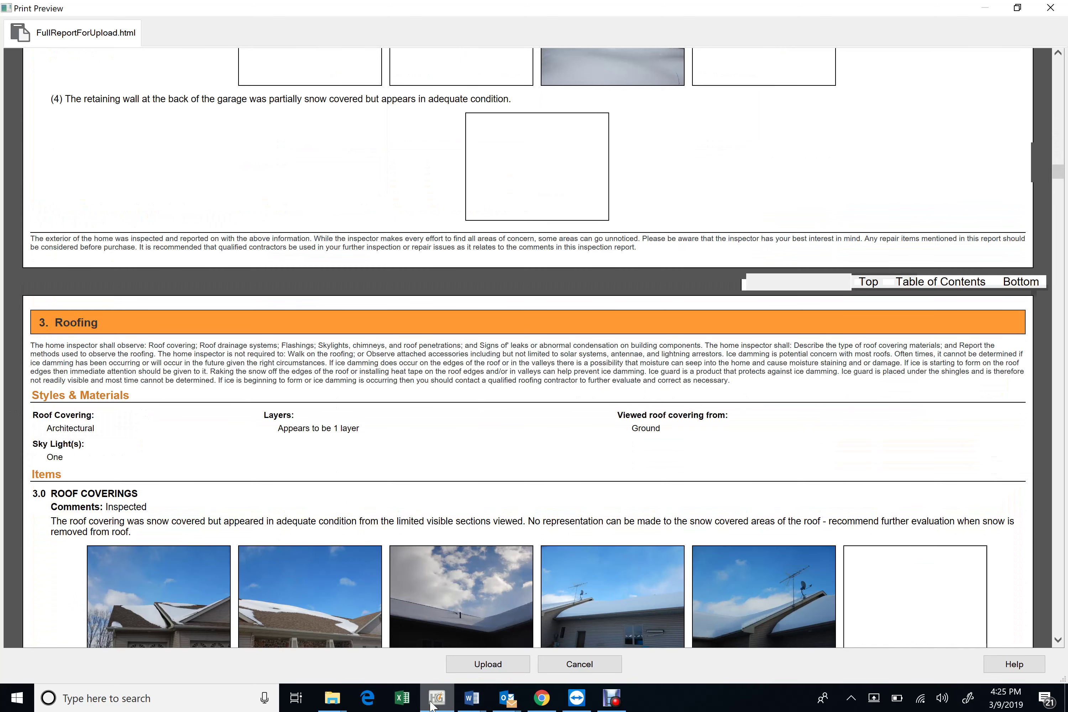
pyautogui.moveTo(432, 705)
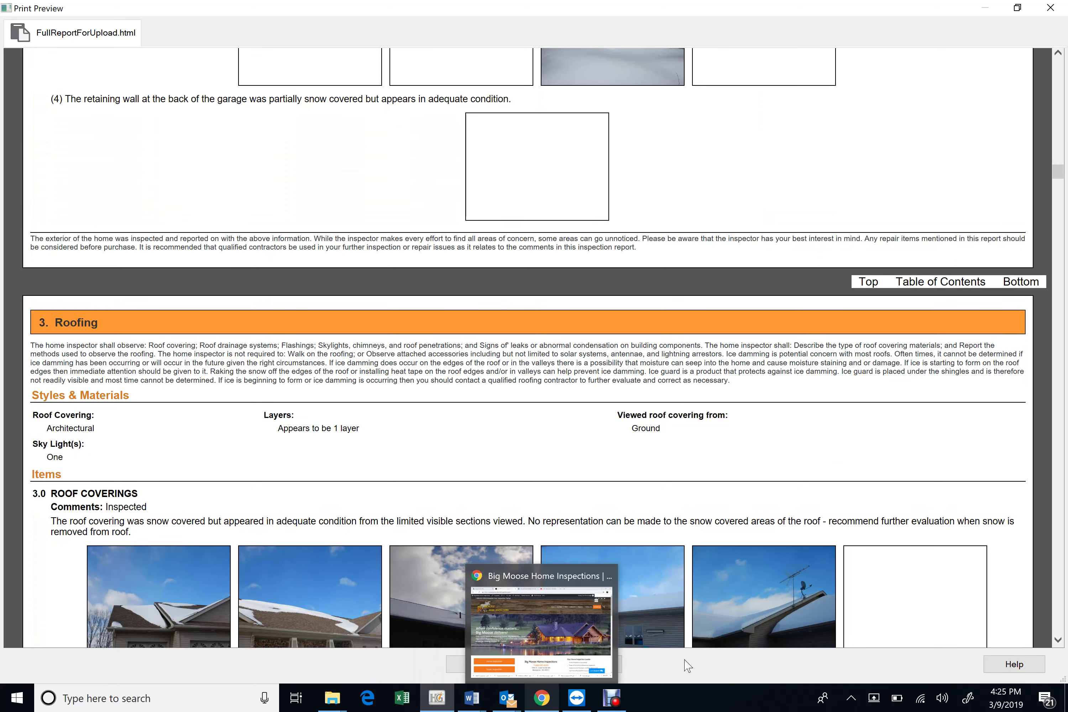
# - Close the preview and start a new report from Tom's Template - Feb 23, 2019.ht5
pyautogui.click(580, 664)
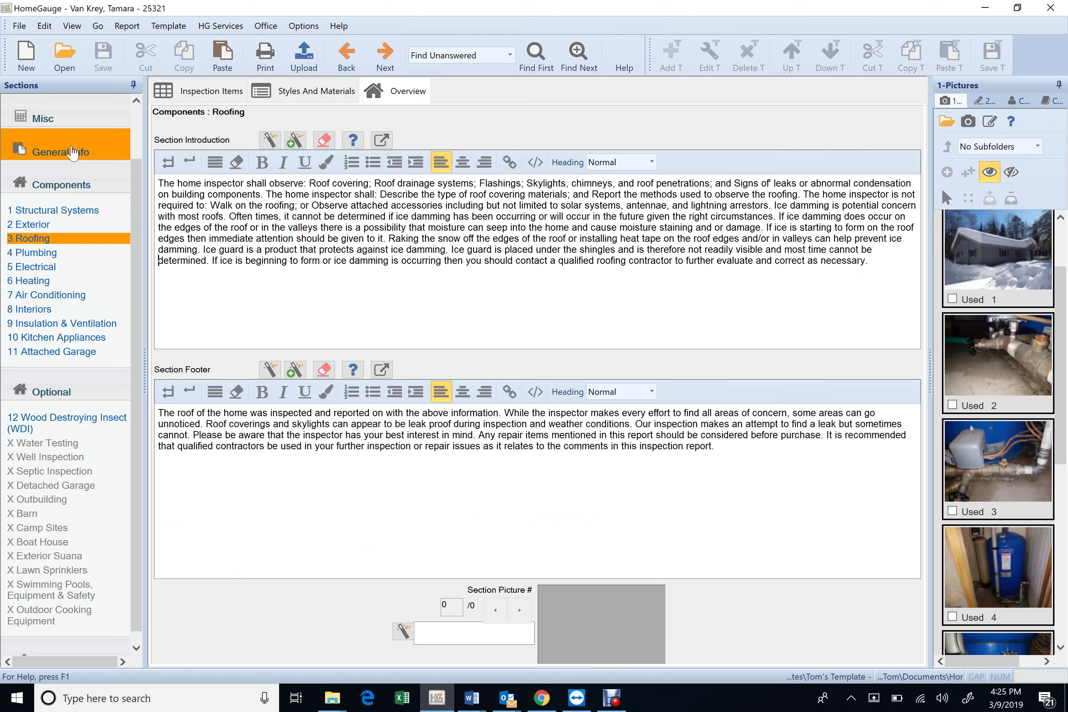
pyautogui.click(26, 55)
pyautogui.click(70, 216)
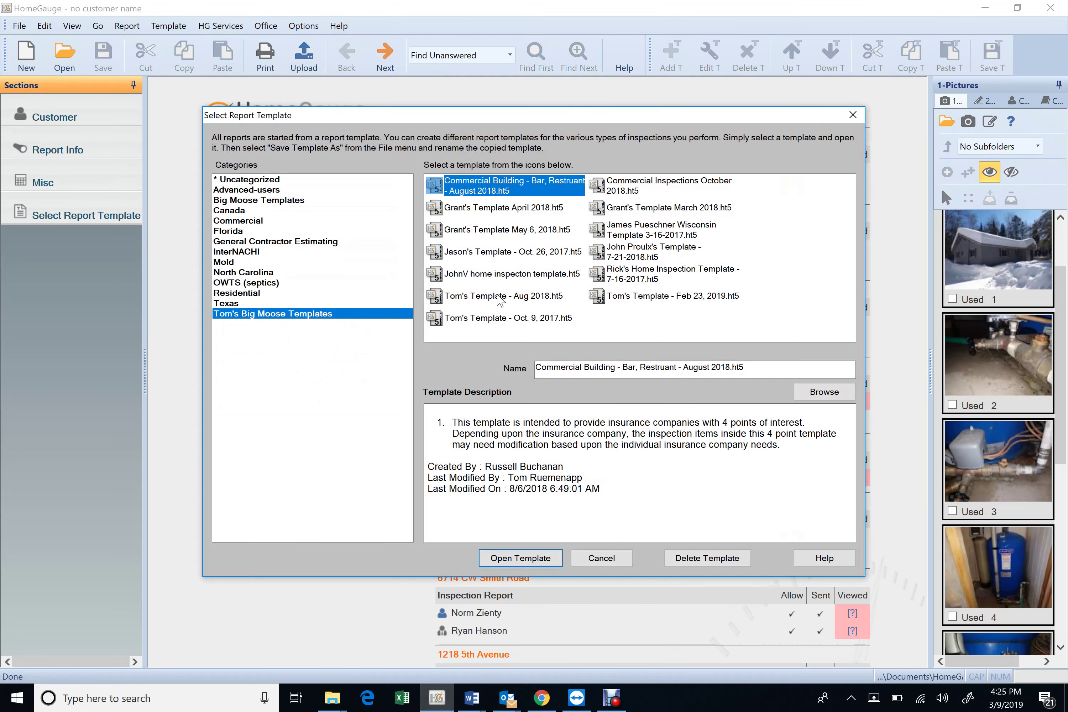
pyautogui.click(685, 297)
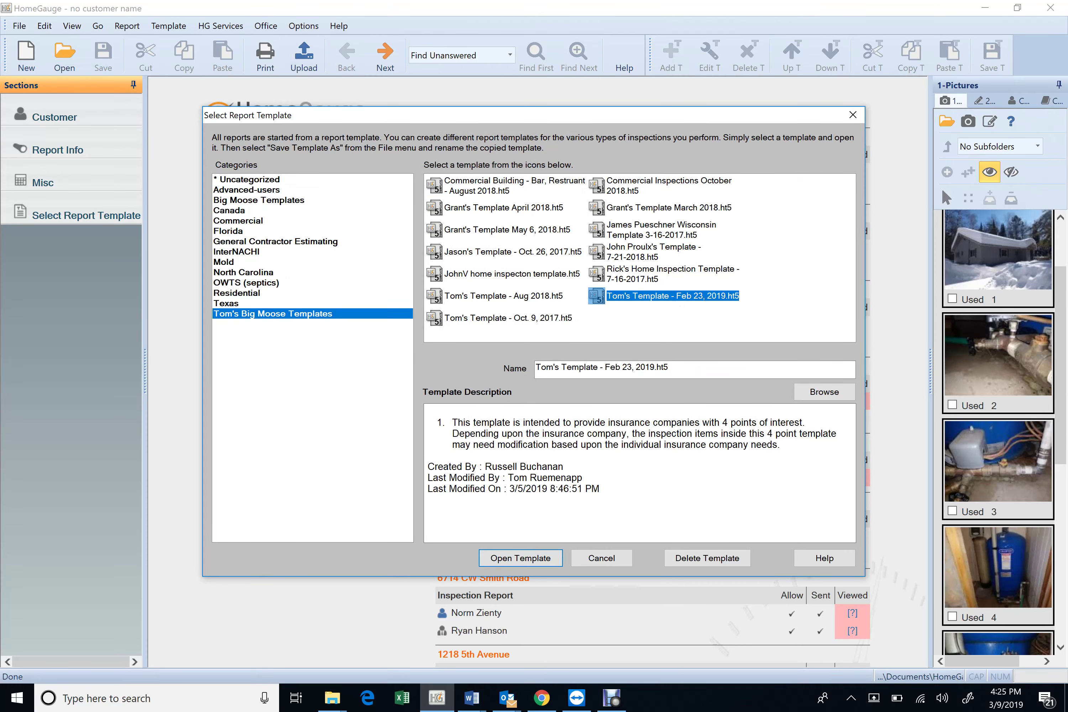
pyautogui.click(544, 559)
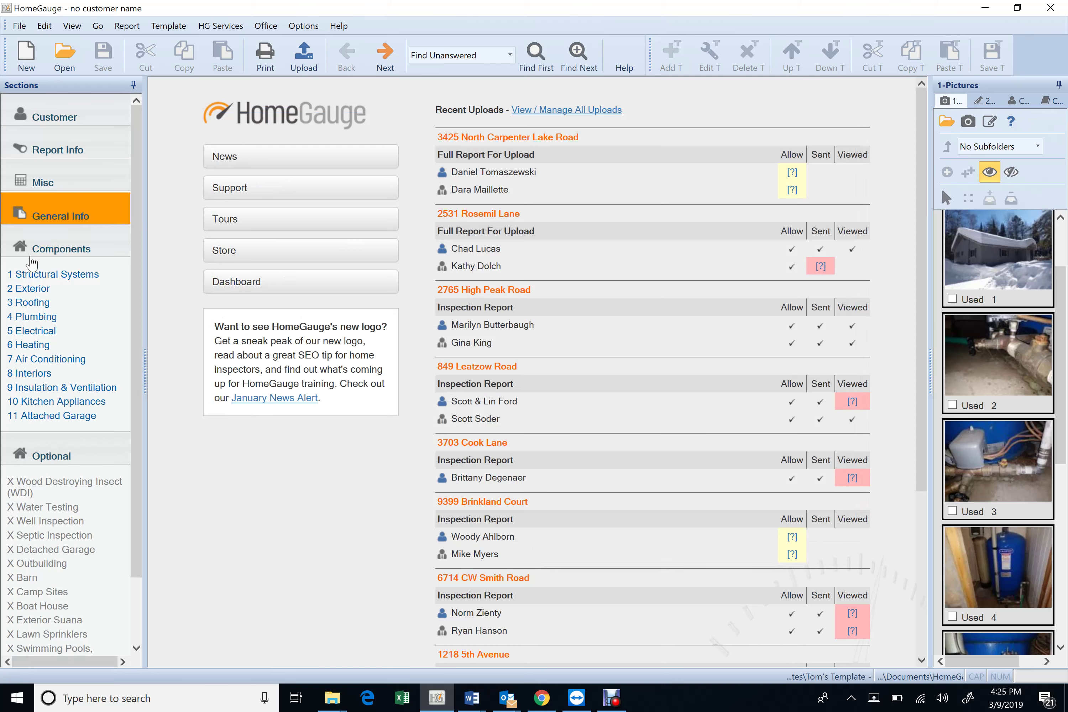
# - View the Roofing overview, then open and close the saved-reports list without opening one
pyautogui.click(39, 302)
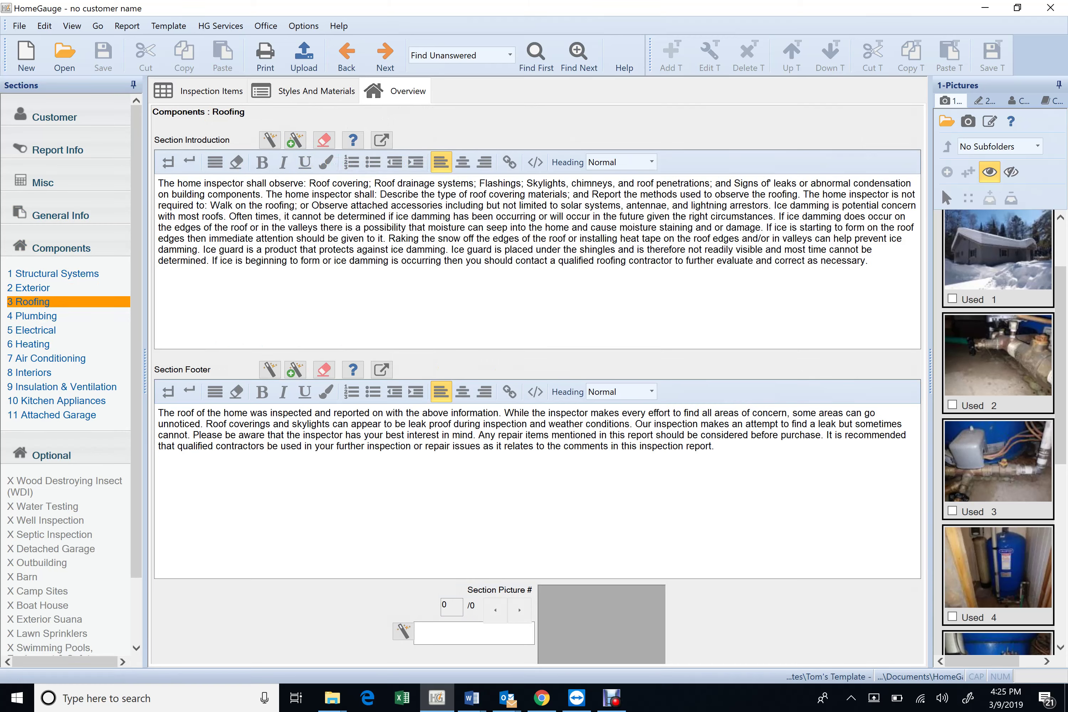
pyautogui.click(63, 62)
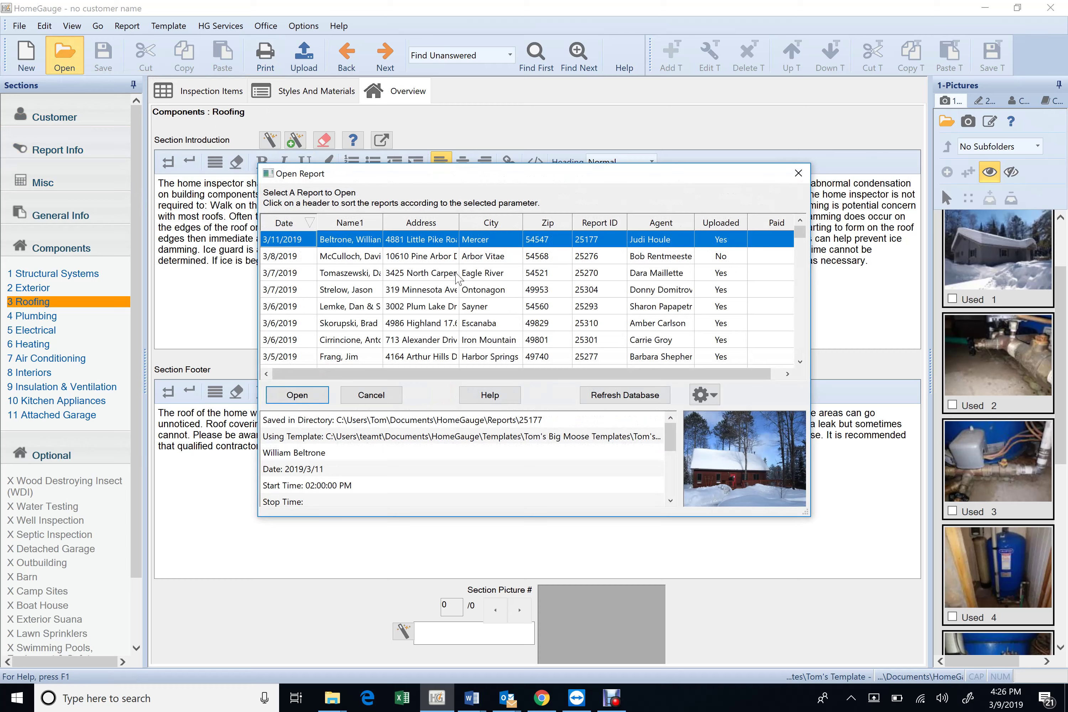
pyautogui.click(798, 173)
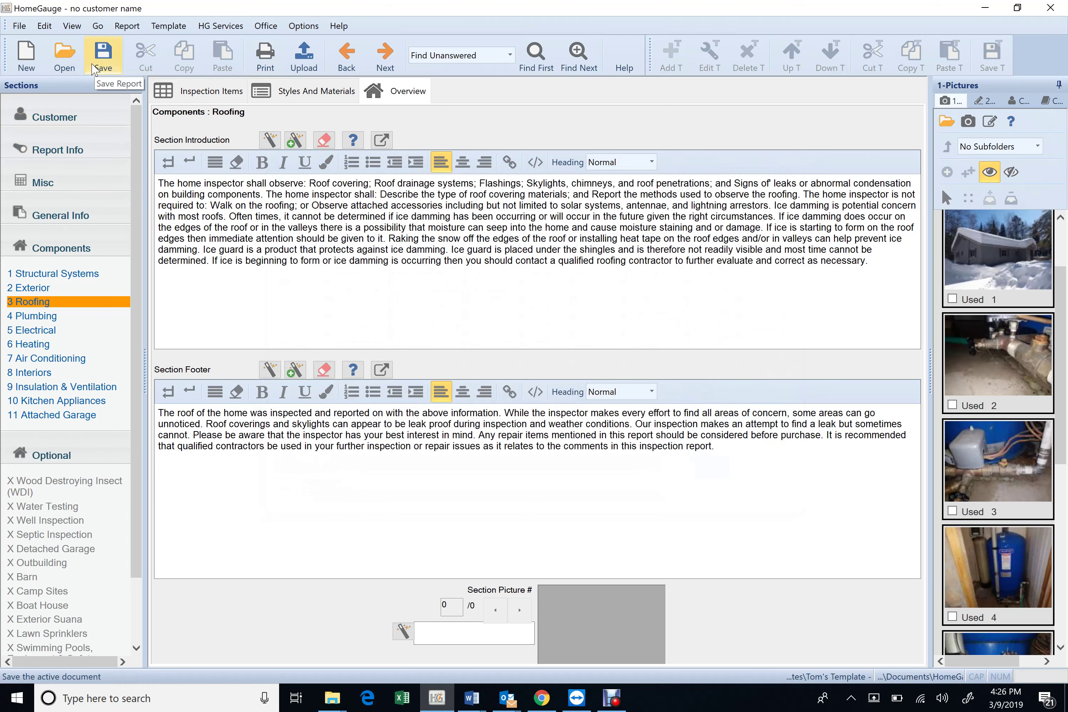
# - Start a new report without saving, using Big Moose Templates' Home Inspection Template 2-25-2019
pyautogui.click(26, 64)
pyautogui.click(533, 377)
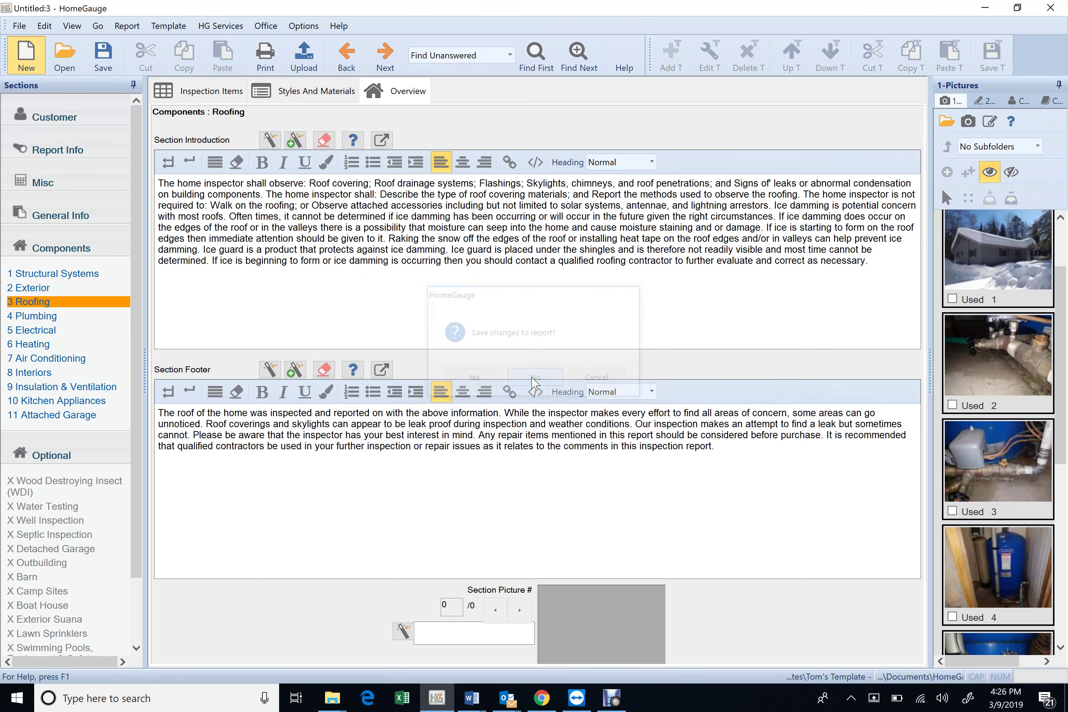
pyautogui.click(53, 212)
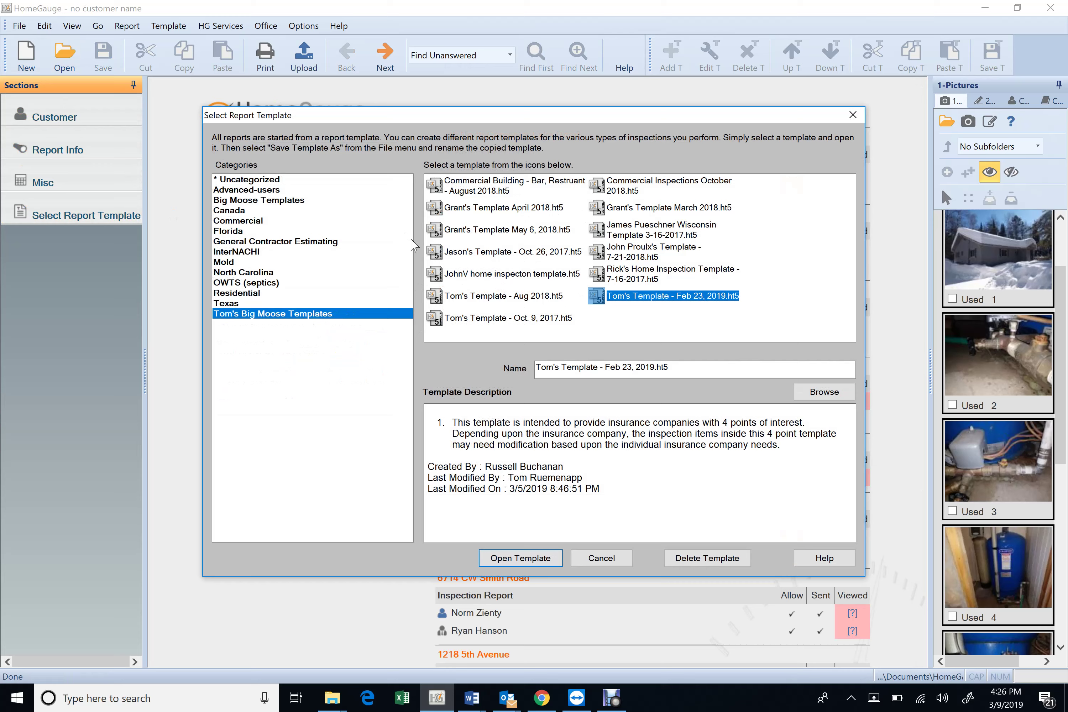
pyautogui.click(304, 201)
pyautogui.click(499, 211)
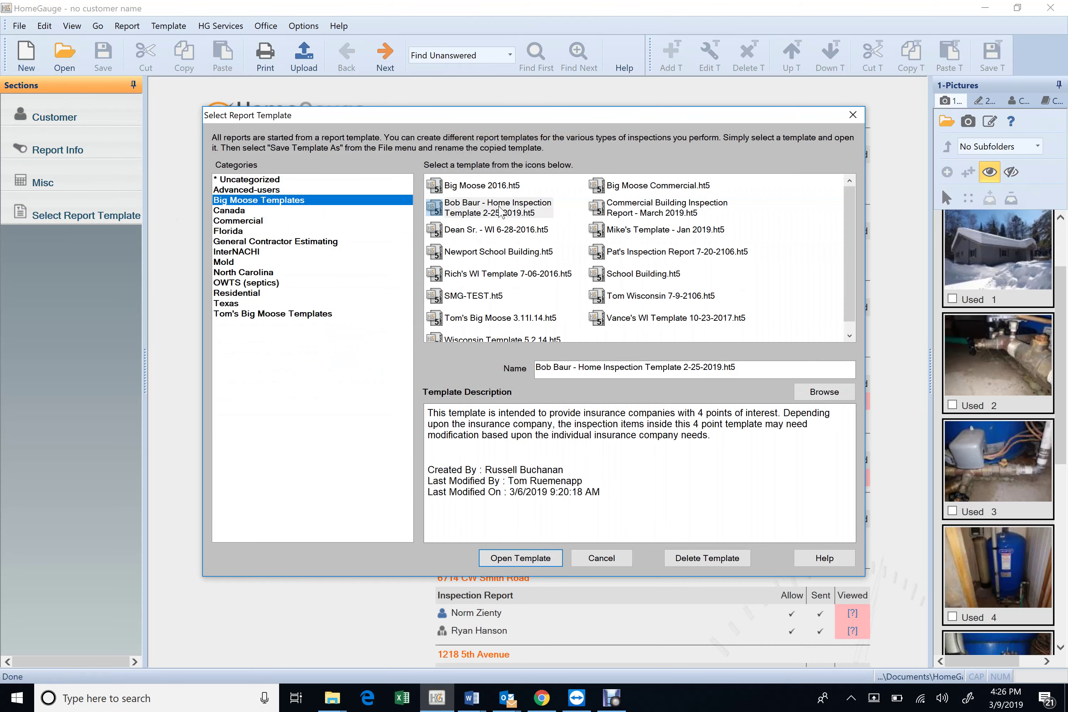
pyautogui.click(541, 563)
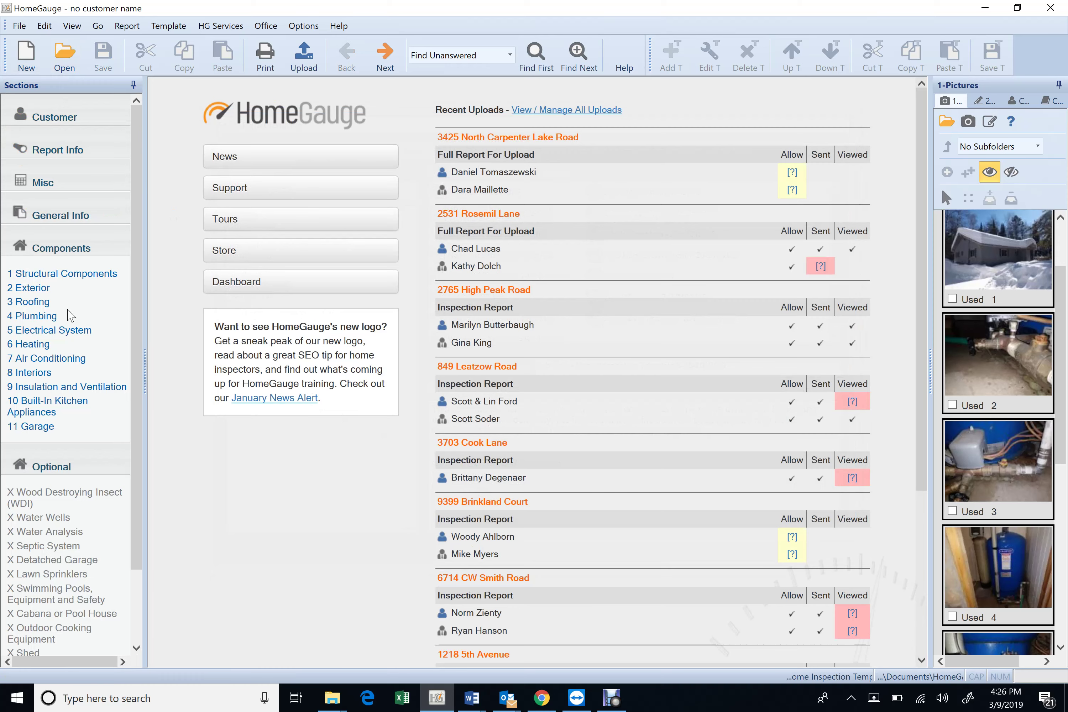
# - Paste the copied ice-damming version over the Roofing Overview's Section Introduction text
pyautogui.click(53, 305)
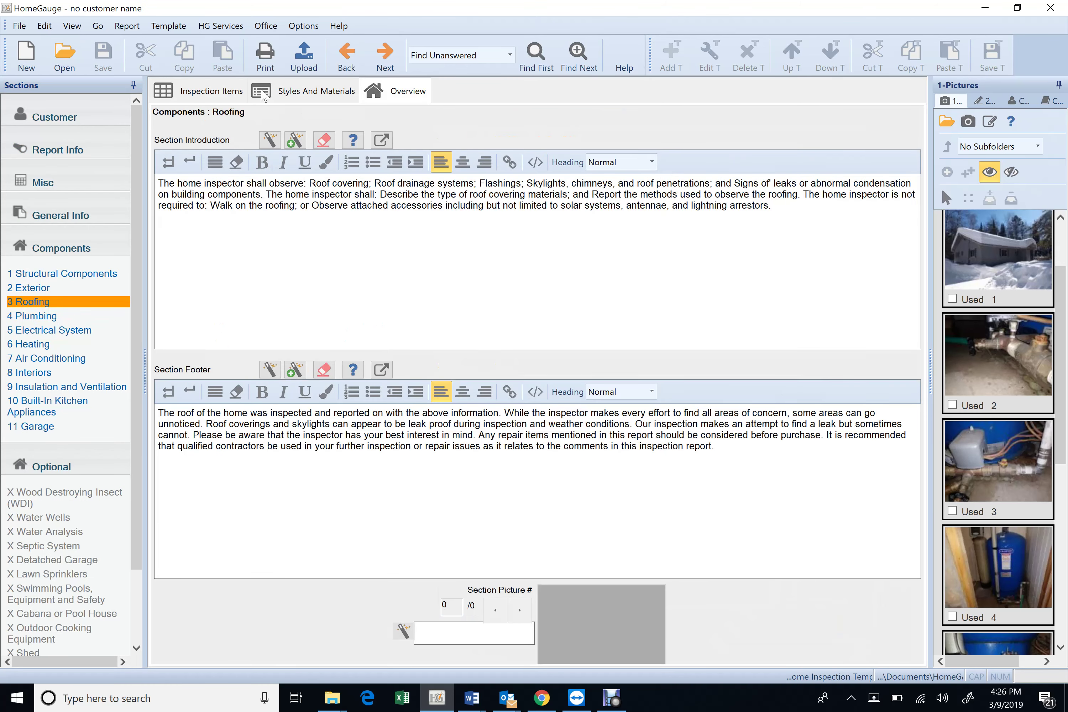
pyautogui.click(233, 97)
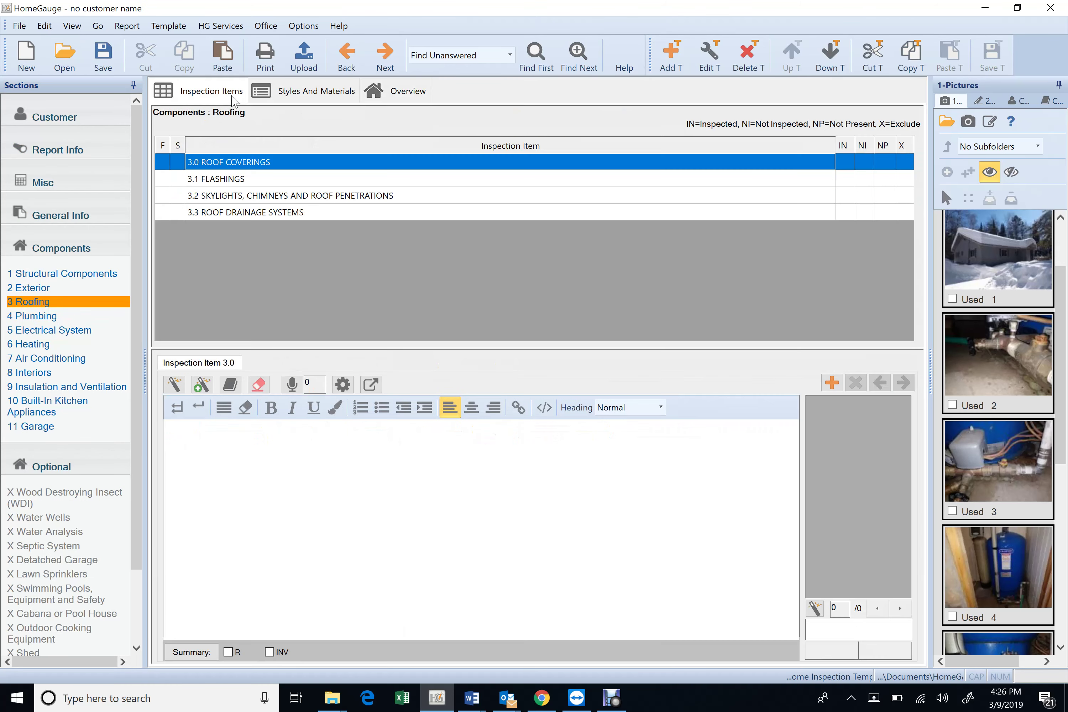
pyautogui.click(306, 94)
pyautogui.click(396, 93)
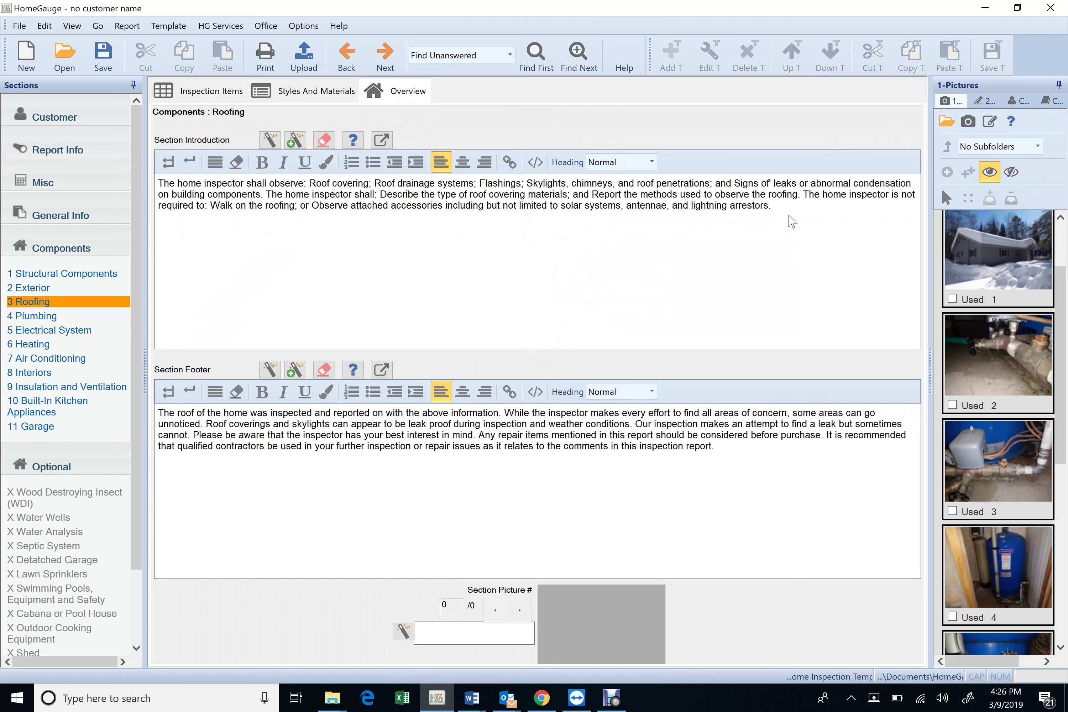
pyautogui.moveTo(772, 206); pyautogui.dragTo(152, 183)
pyautogui.rightClick(184, 196)
pyautogui.click(216, 234)
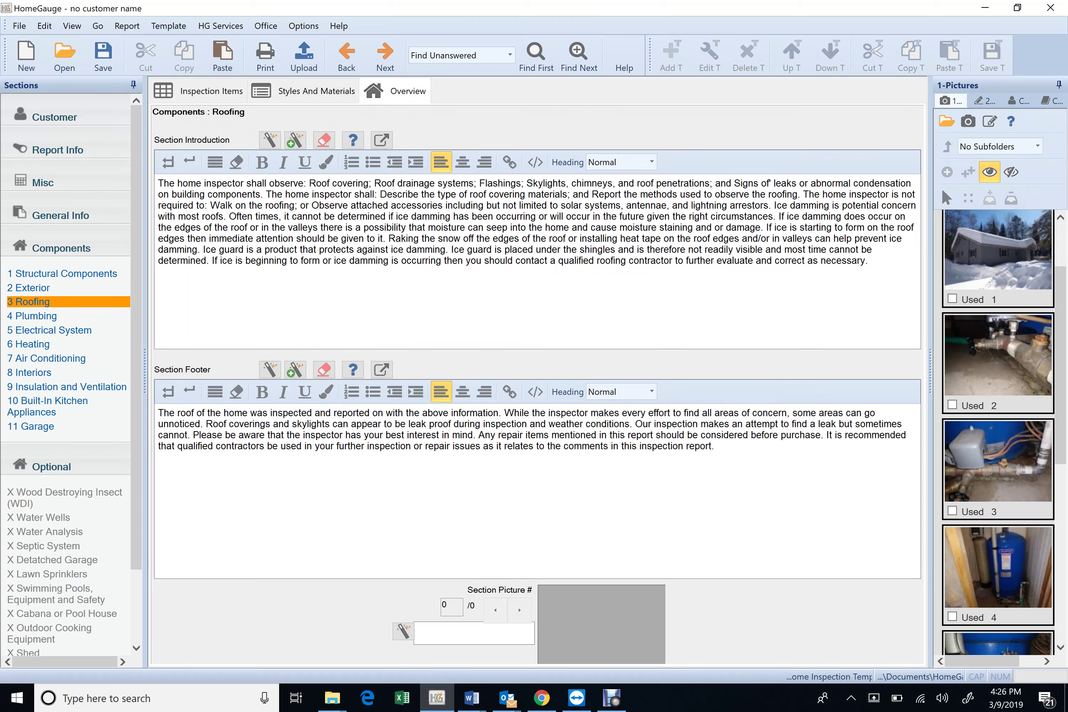
# - Create a new intro comment from the Roofing introduction, toggling auto-include on then off
pyautogui.click(294, 142)
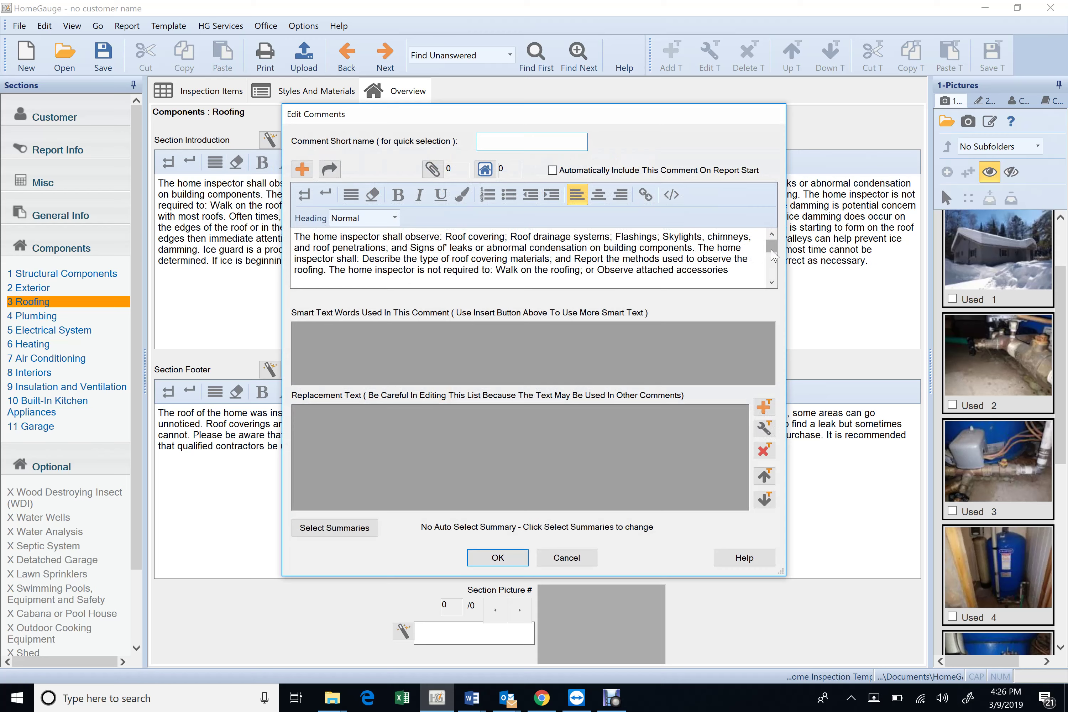
pyautogui.moveTo(773, 258)
pyautogui.mouseDown()
pyautogui.moveTo(773, 283)
pyautogui.moveTo(770, 235)
pyautogui.mouseUp()
pyautogui.click(552, 171)
pyautogui.click(553, 171)
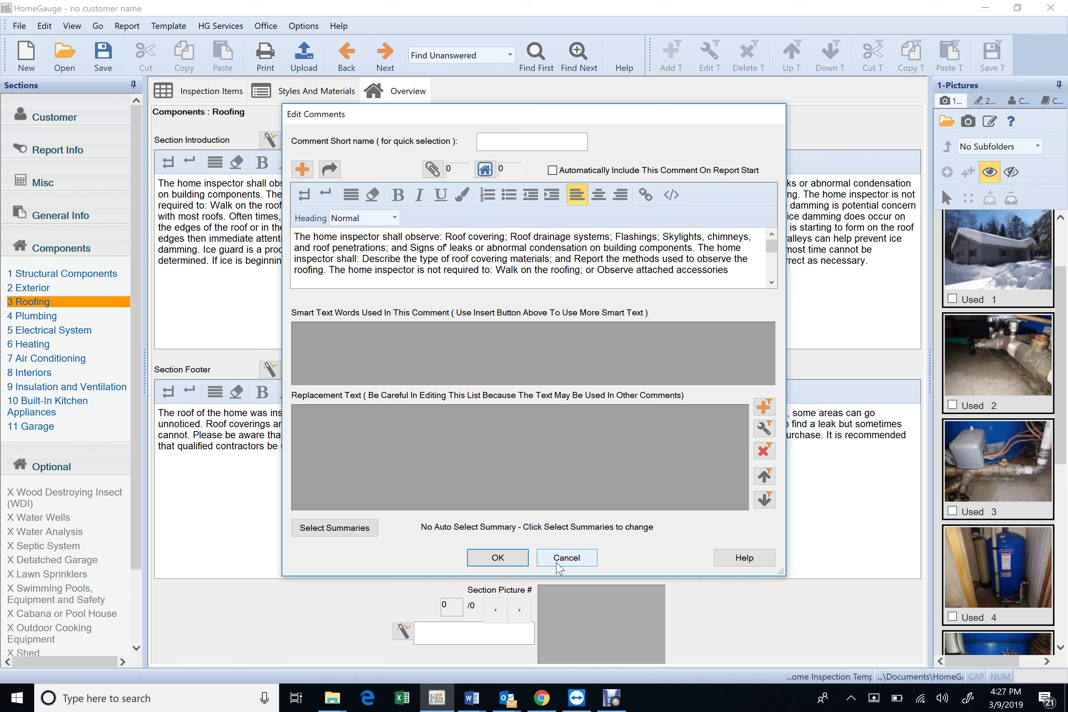
# - Save the new Roofing comment, skipping the comment category selection
pyautogui.click(568, 558)
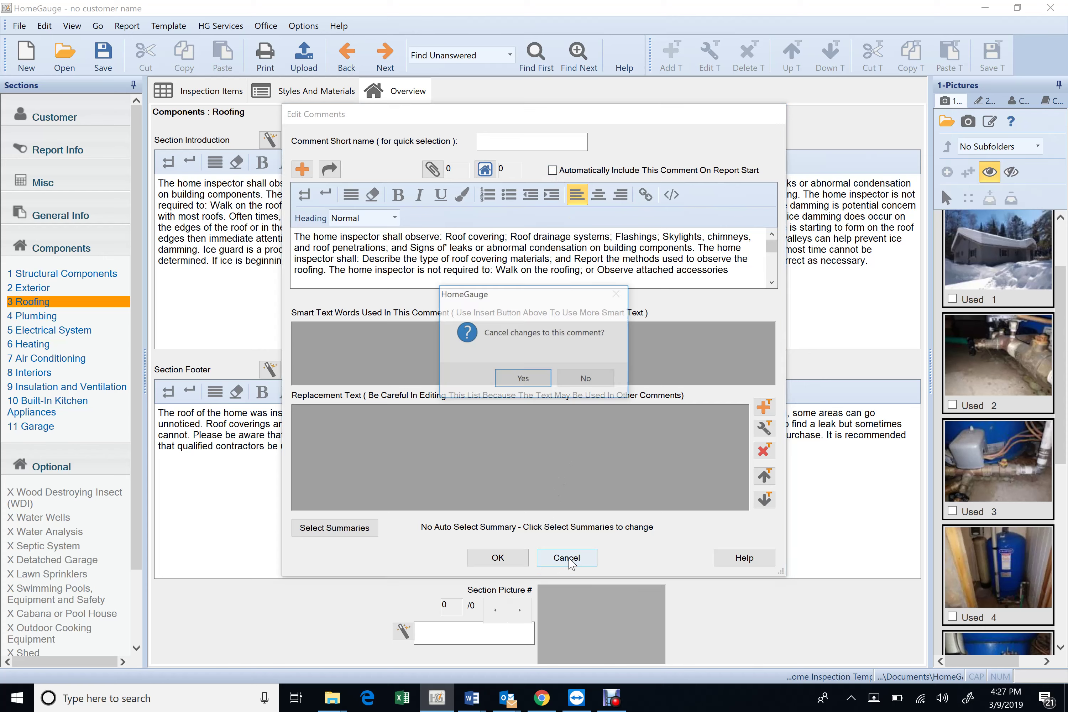
pyautogui.click(583, 381)
pyautogui.click(590, 559)
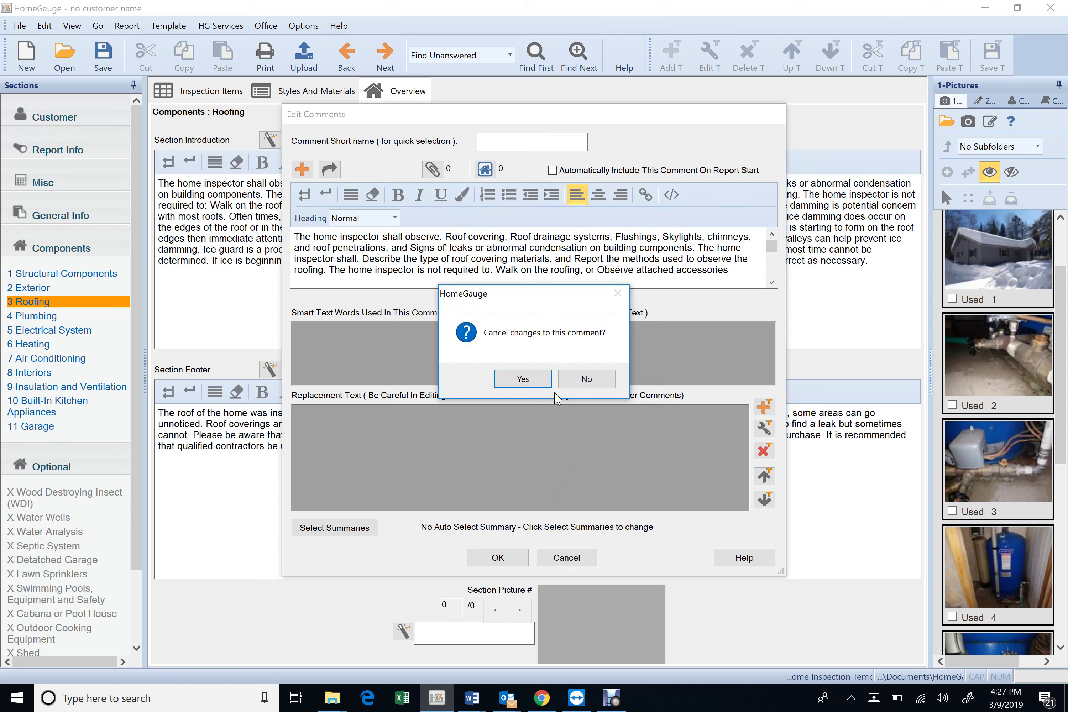
pyautogui.click(587, 381)
pyautogui.click(498, 557)
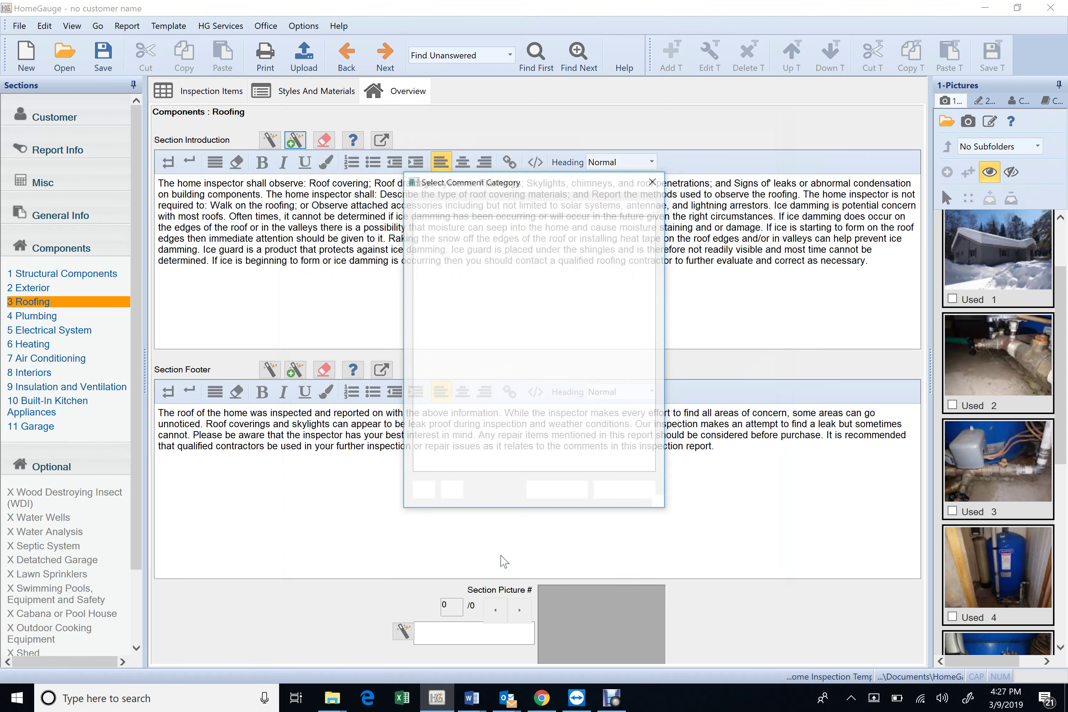
pyautogui.click(617, 488)
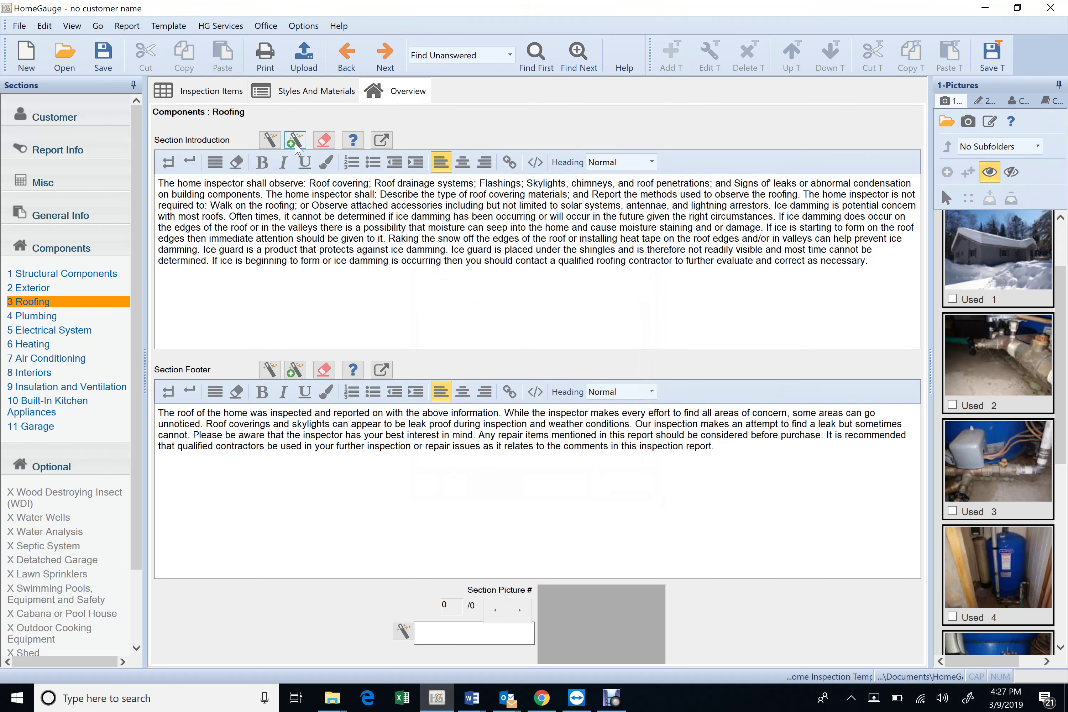
# - Open the Roofing Section Introduction comment list and browse through its comments
pyautogui.click(270, 141)
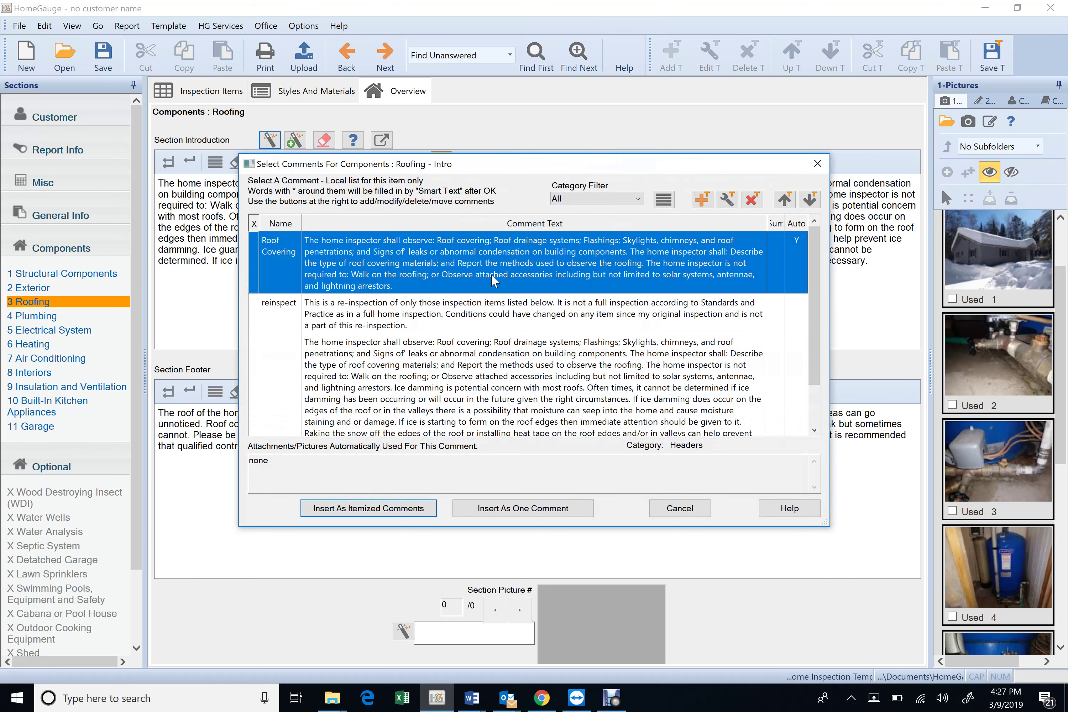
pyautogui.scroll(-1, 491, 274)
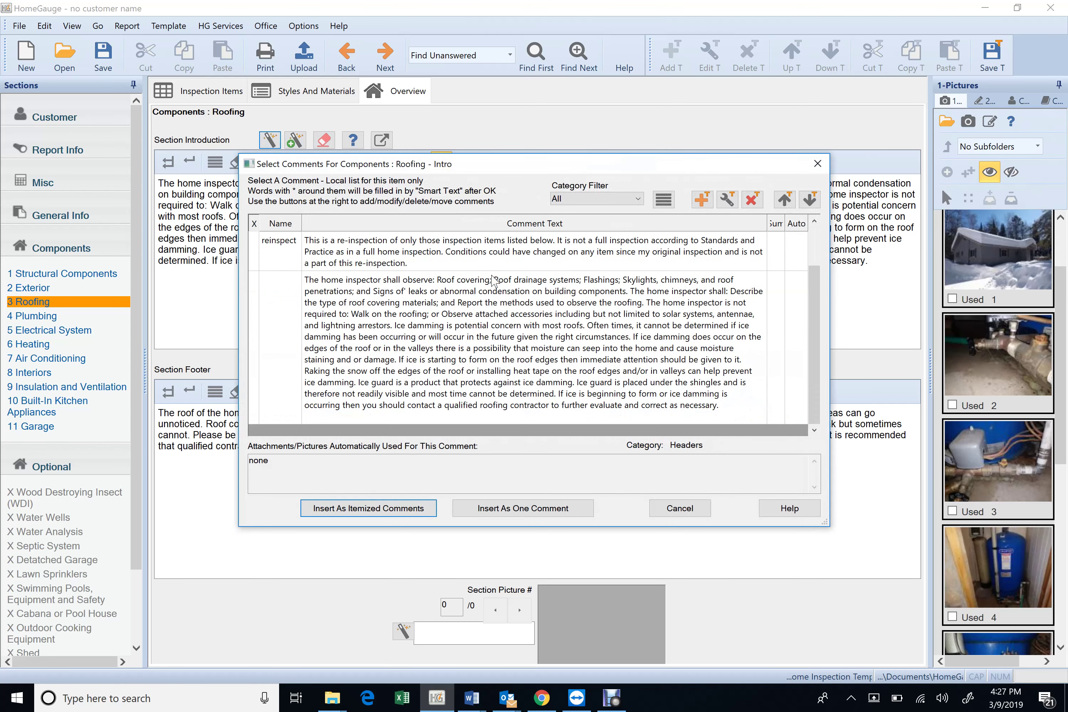
pyautogui.scroll(1, 490, 284)
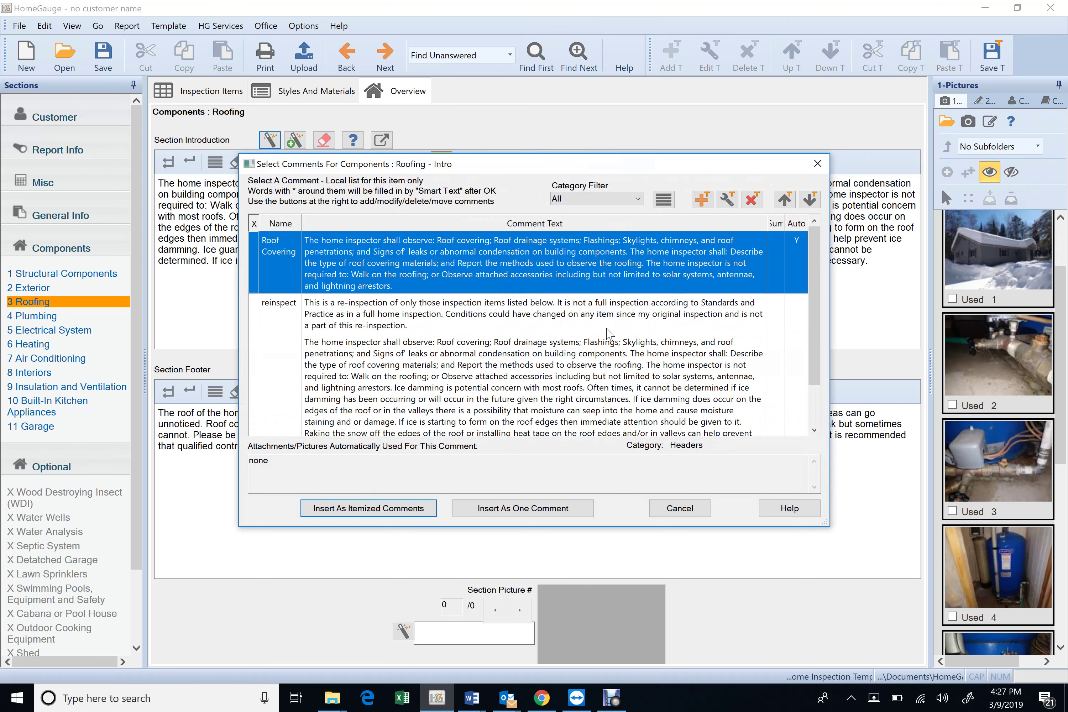
pyautogui.scroll(-1, 608, 332)
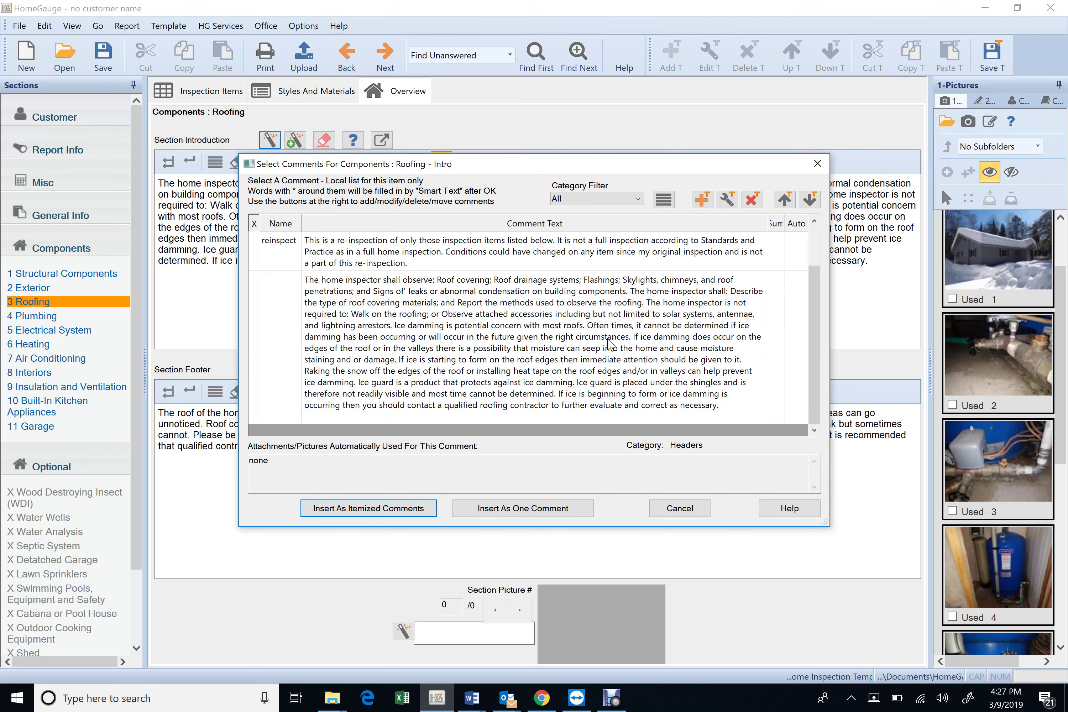
pyautogui.scroll(1, 608, 342)
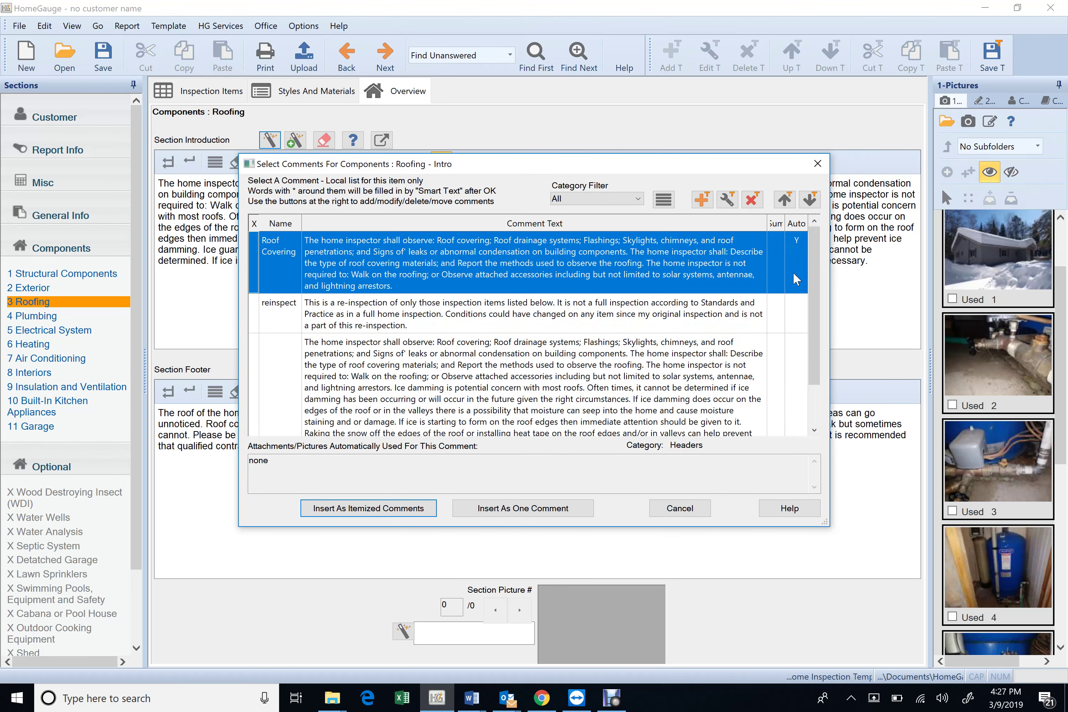
pyautogui.scroll(-1, 799, 335)
pyautogui.scroll(1, 554, 251)
# - Turn off Automatically Include for the Roof Covering comment, then select the long ice-damming comment
pyautogui.click(588, 255)
pyautogui.click(725, 201)
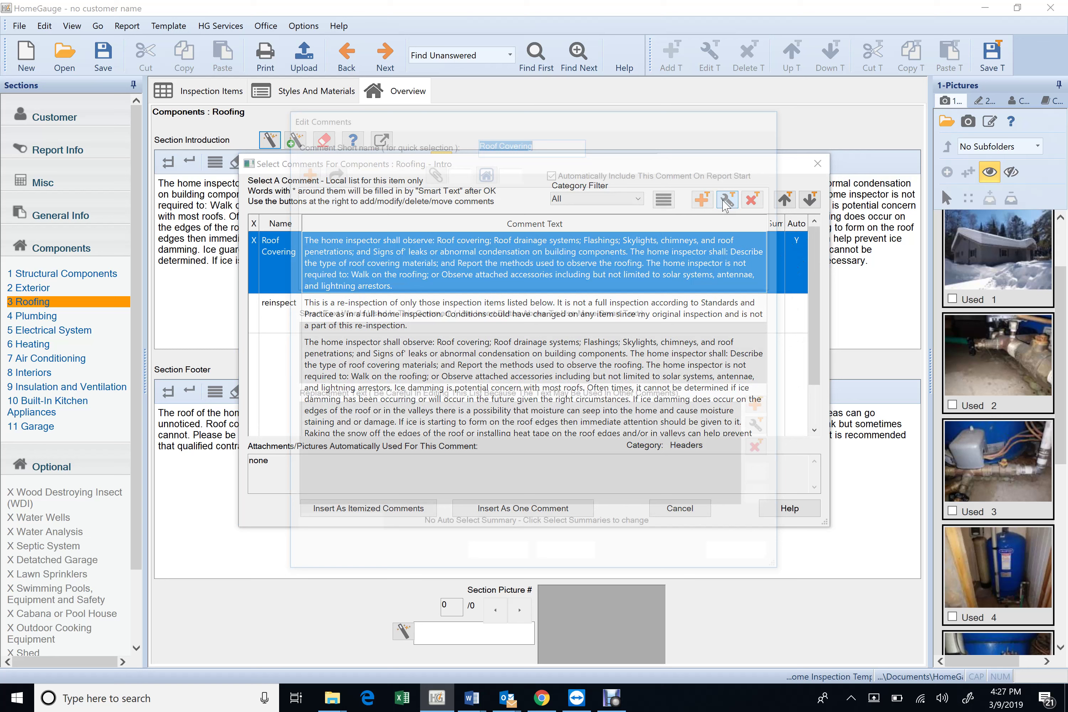
pyautogui.click(552, 171)
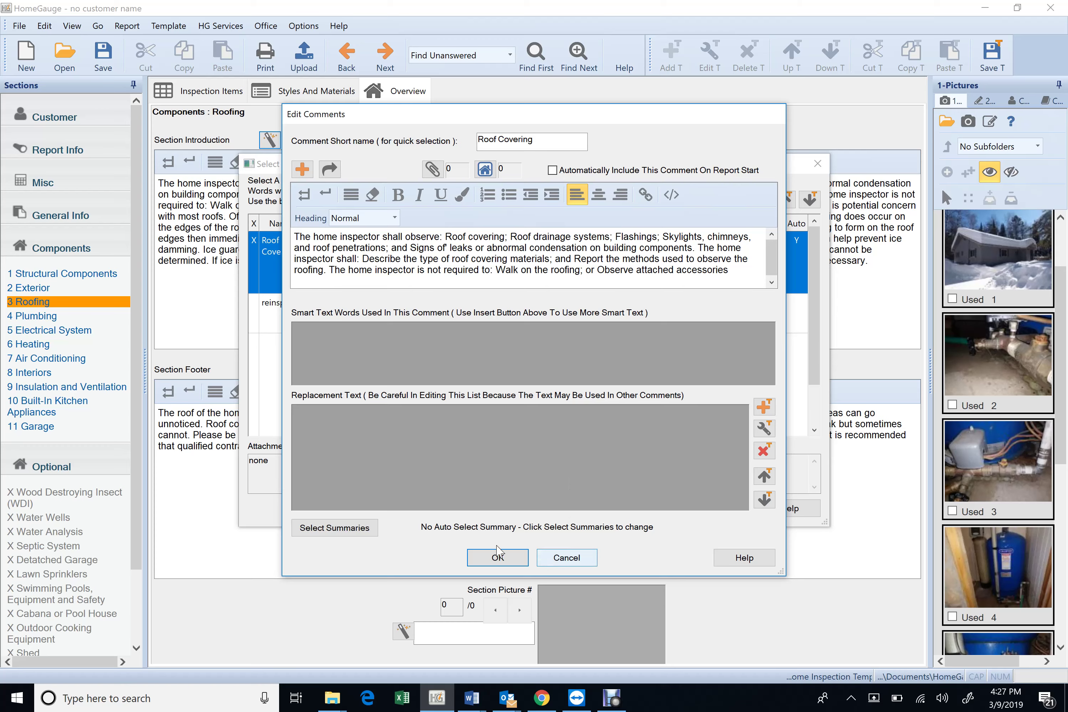
pyautogui.click(496, 557)
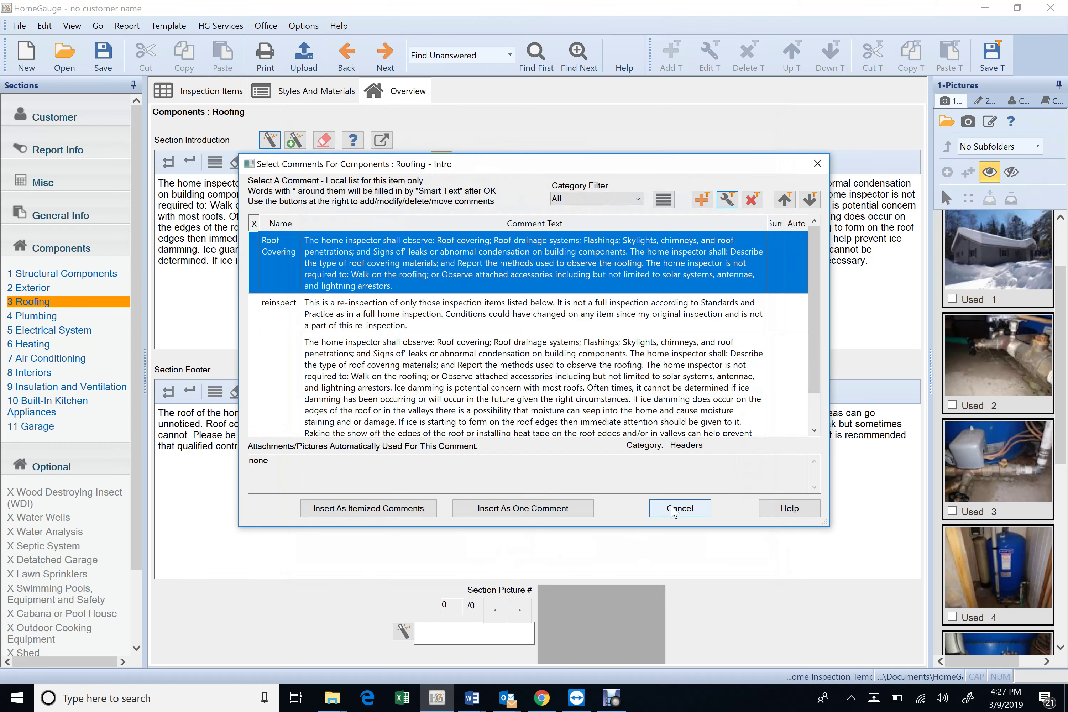
pyautogui.scroll(-2, 663, 361)
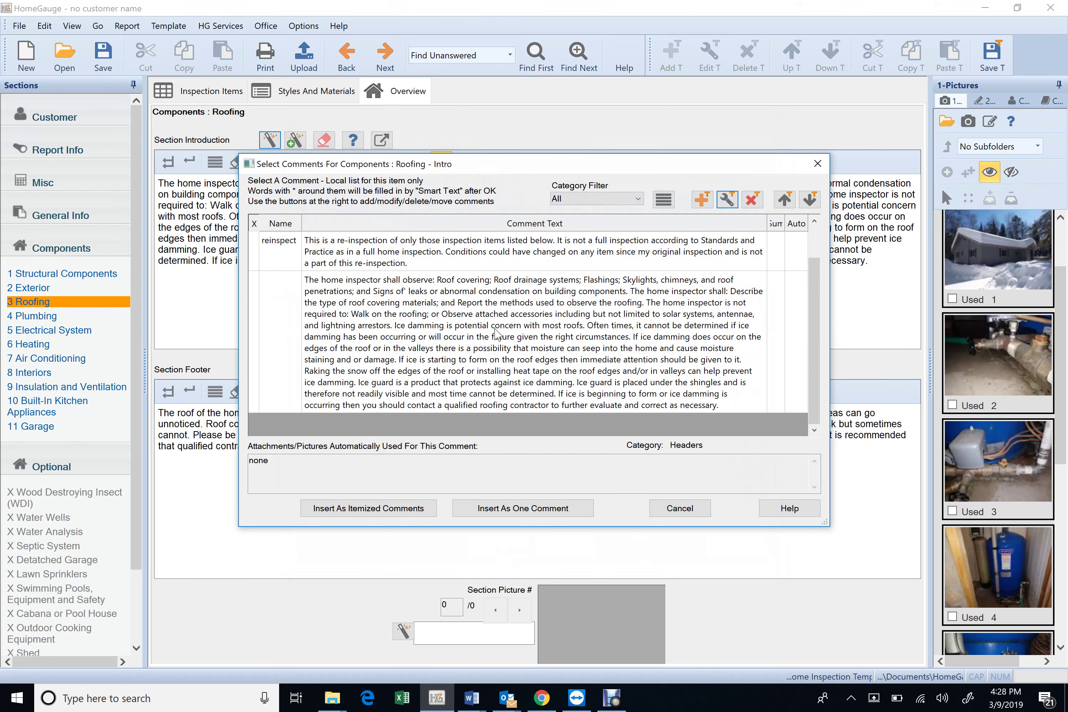
pyautogui.click(496, 324)
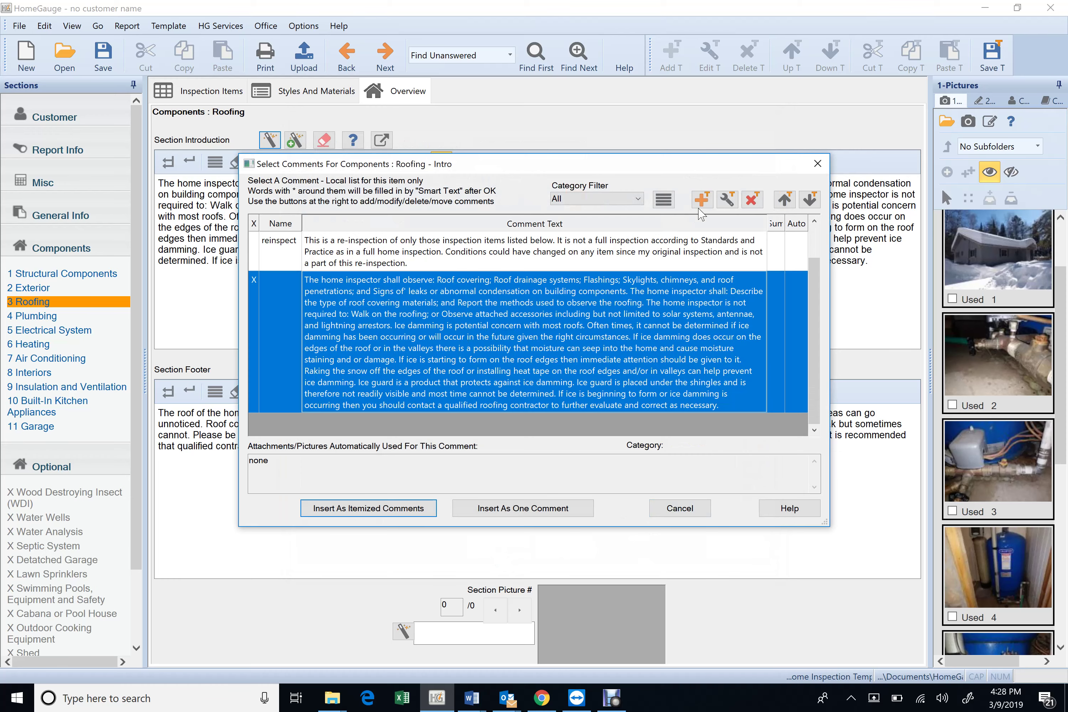
# - Set the long ice-damming comment to auto-include on report start, then cancel Select Comments
pyautogui.click(726, 202)
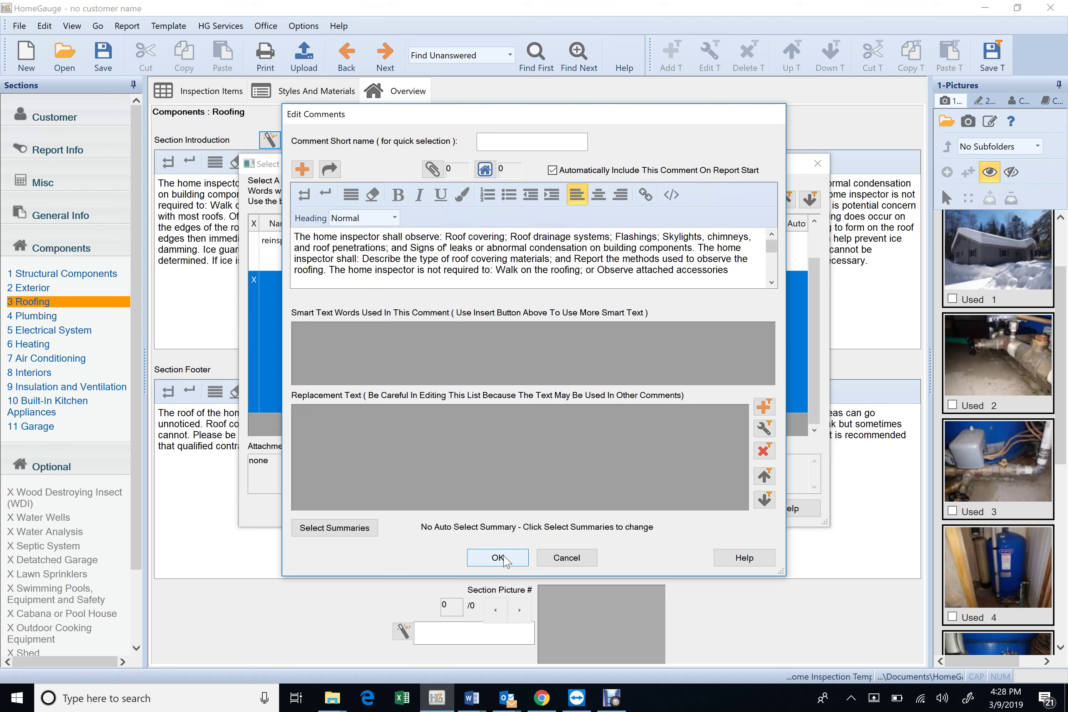
pyautogui.click(498, 557)
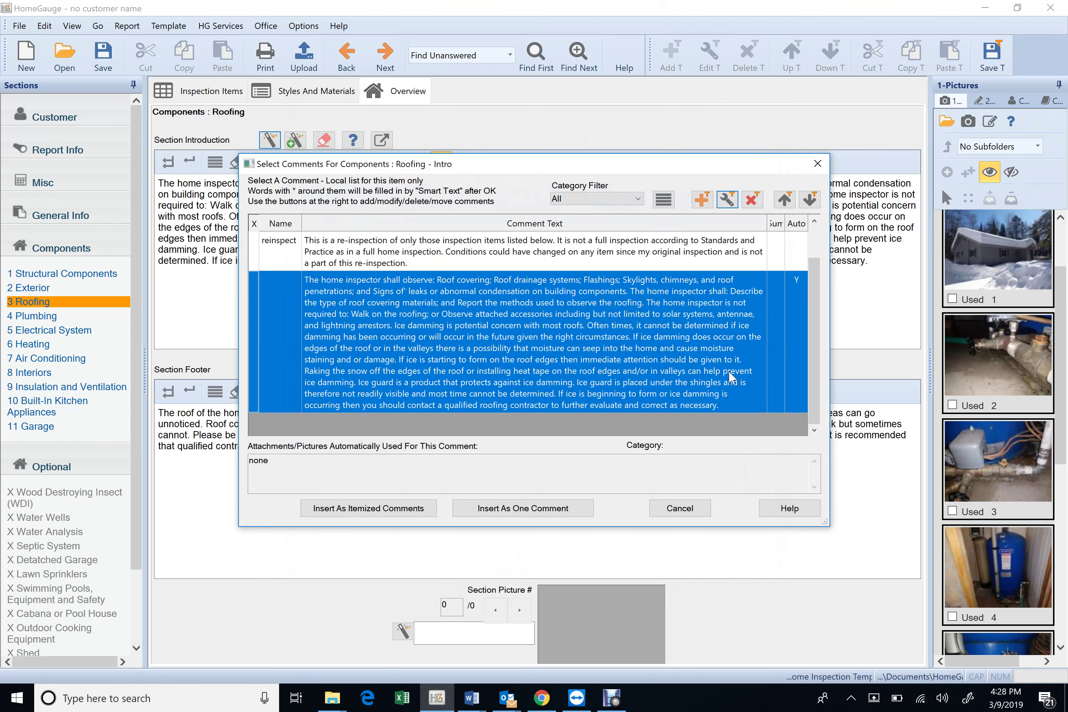
pyautogui.click(675, 512)
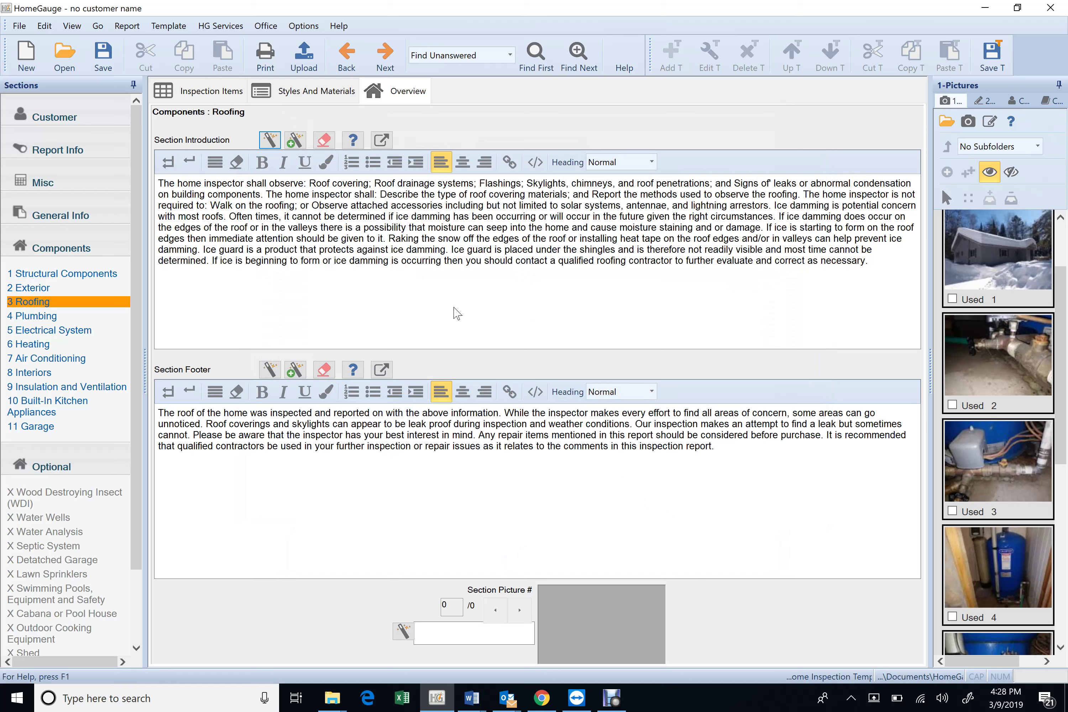
# - Save the template and close it, keeping the Roofing changes for future reports
pyautogui.moveTo(869, 261); pyautogui.dragTo(171, 183)
pyautogui.click(336, 327)
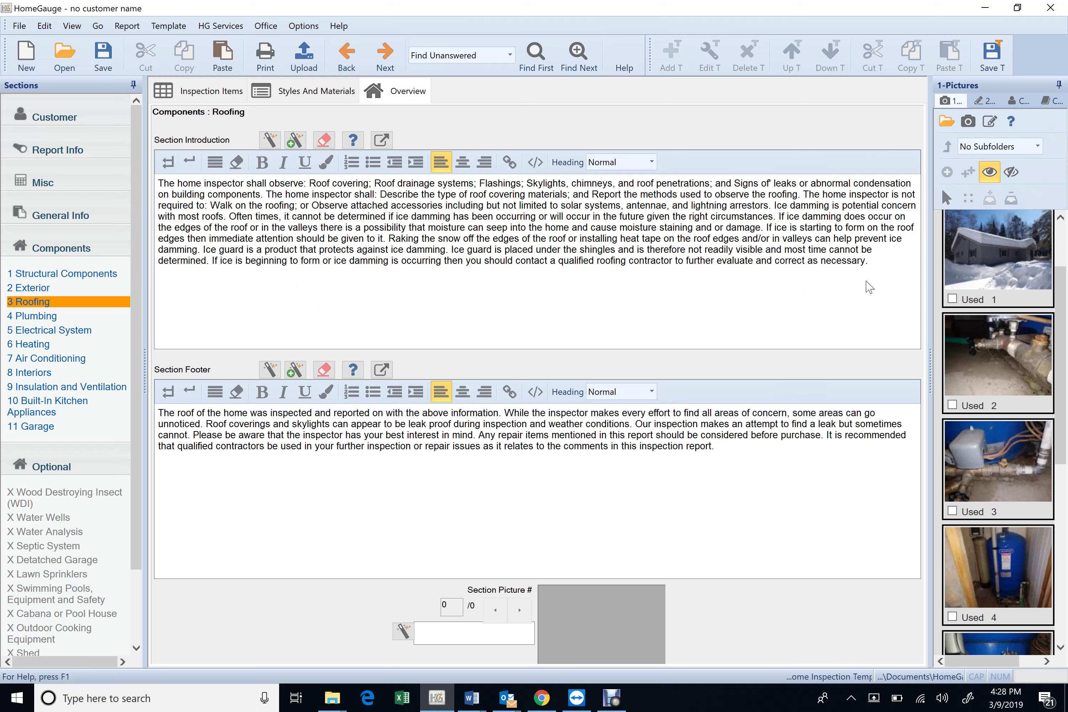
pyautogui.click(106, 55)
pyautogui.click(1051, 5)
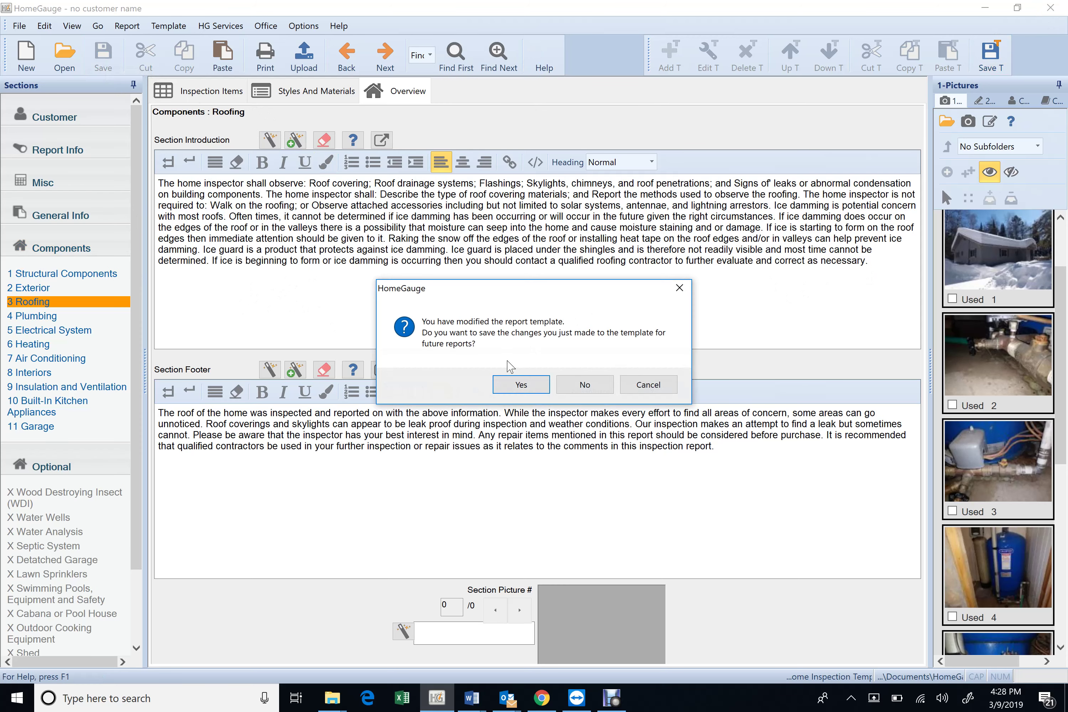
pyautogui.click(525, 384)
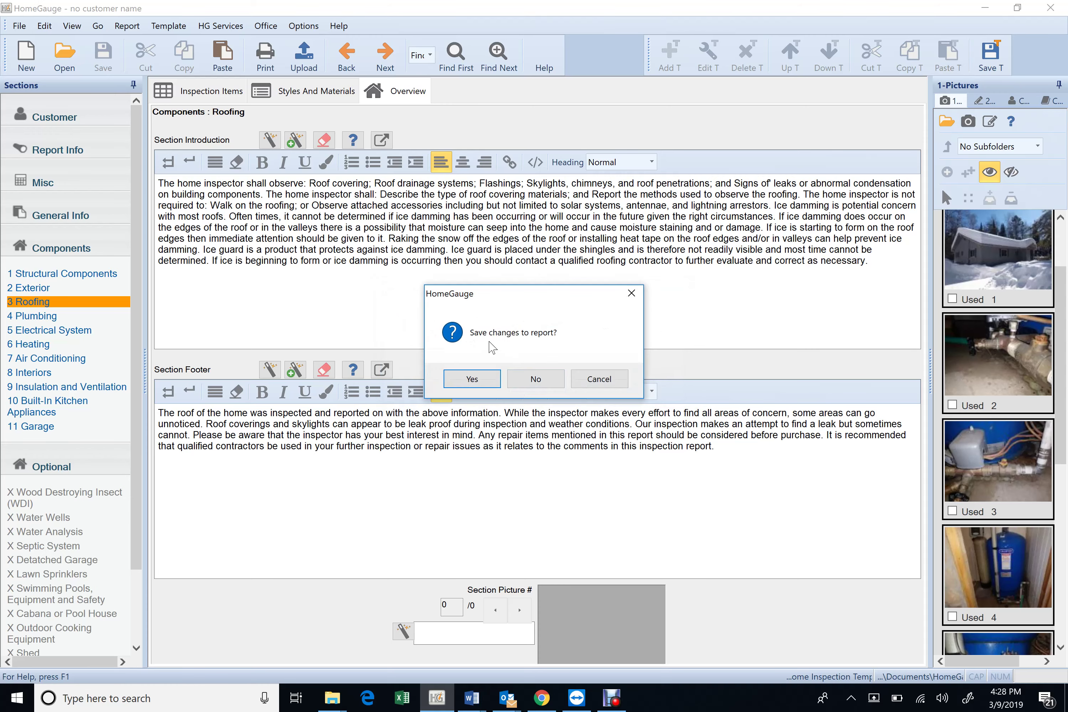
# - Confirm saving the report changes, then add blank lines above the Outlook message body
pyautogui.click(472, 379)
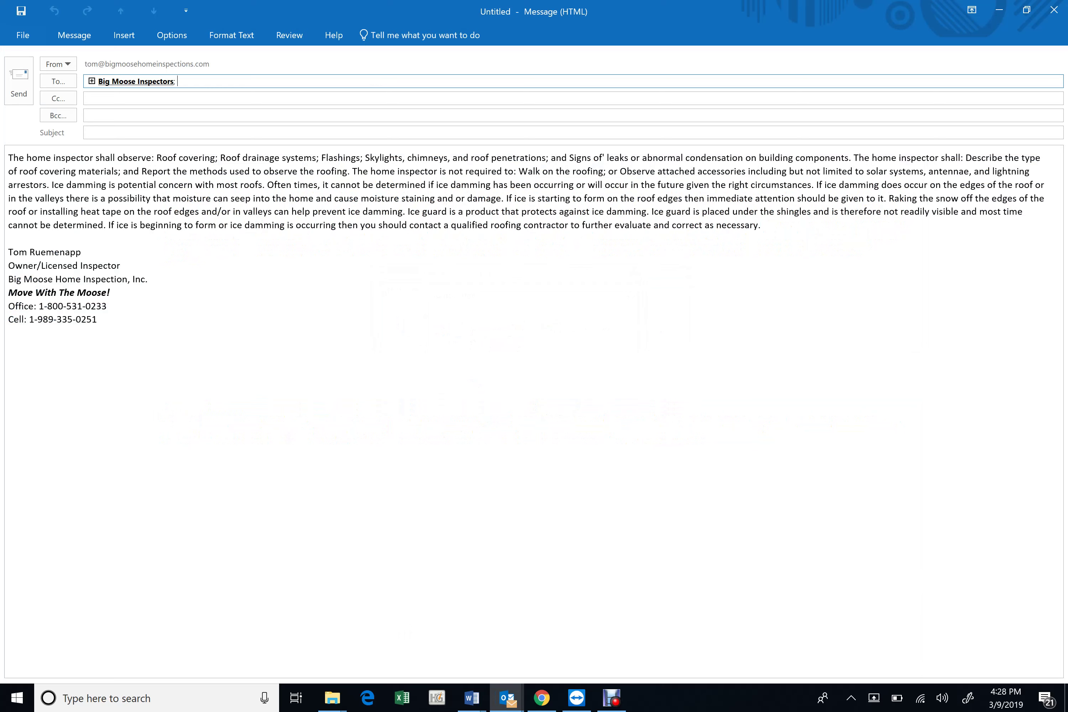
pyautogui.click(8, 158)
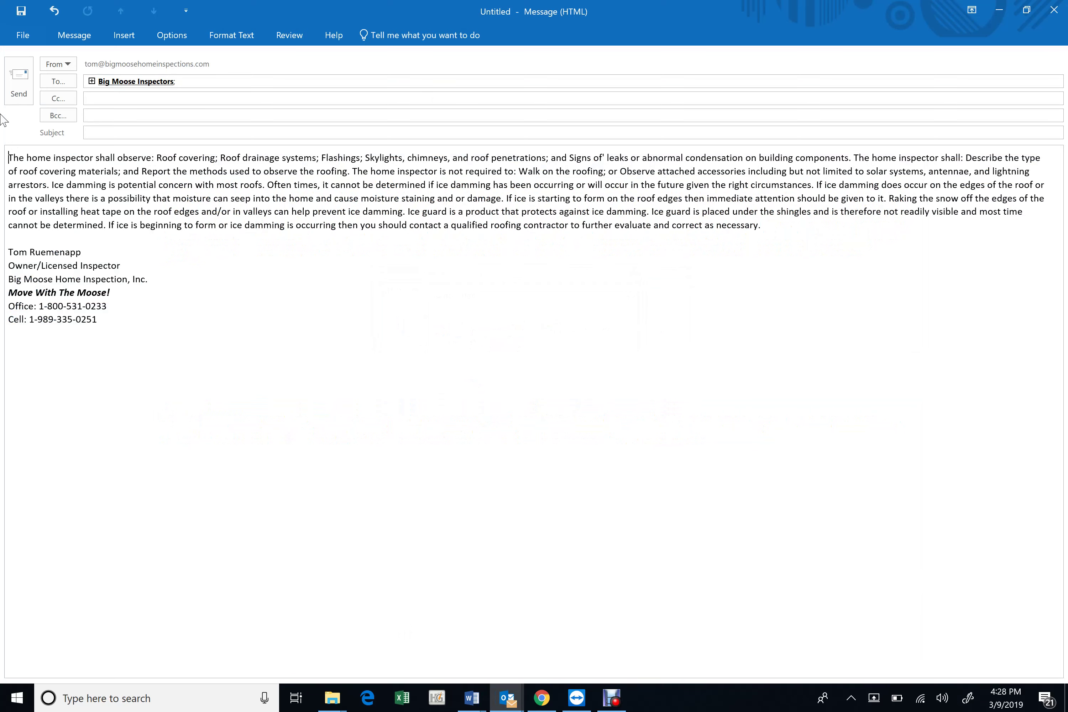
pyautogui.press('Return')
pyautogui.press('Return')
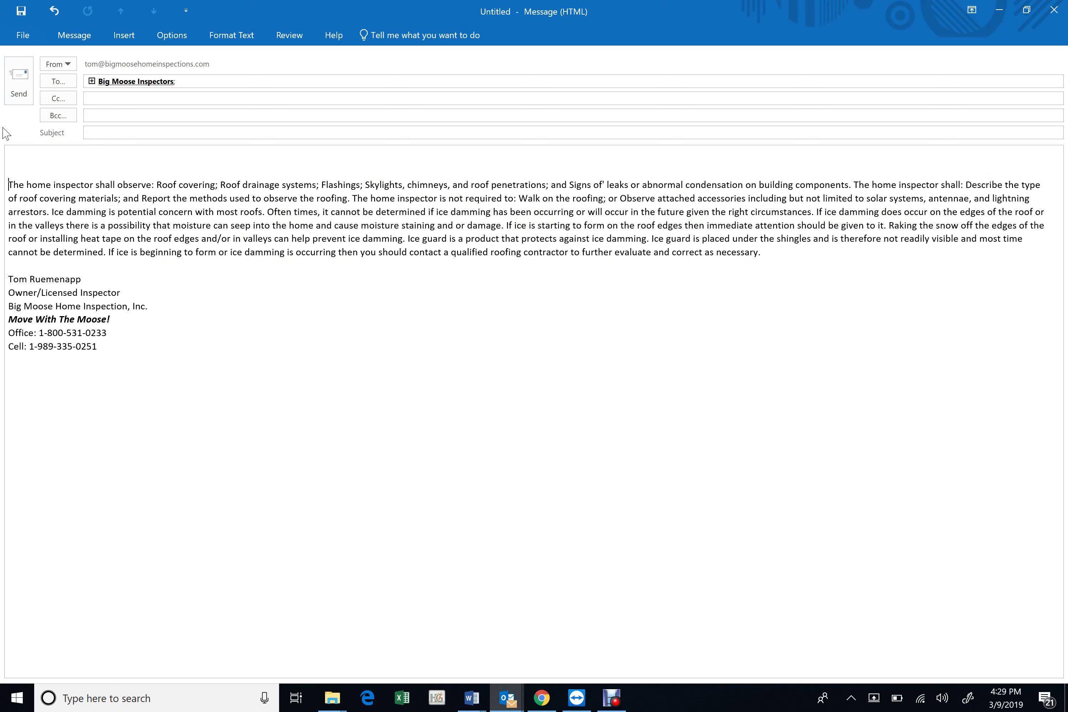
pyautogui.press('Down')
pyautogui.press('Up')
pyautogui.press('Up')
pyautogui.press('Up')
# - Enter 'Roof Overview Comment' as the email subject and return to the body
pyautogui.click(86, 133)
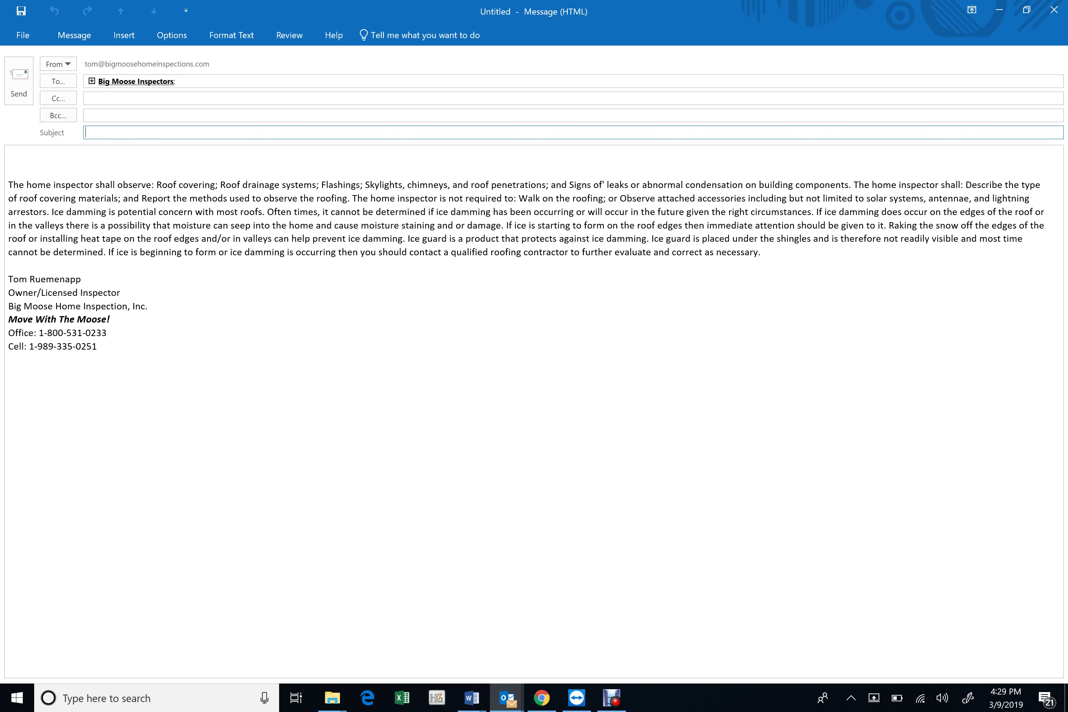
pyautogui.write('Roof Overview Comment')
pyautogui.click(248, 157)
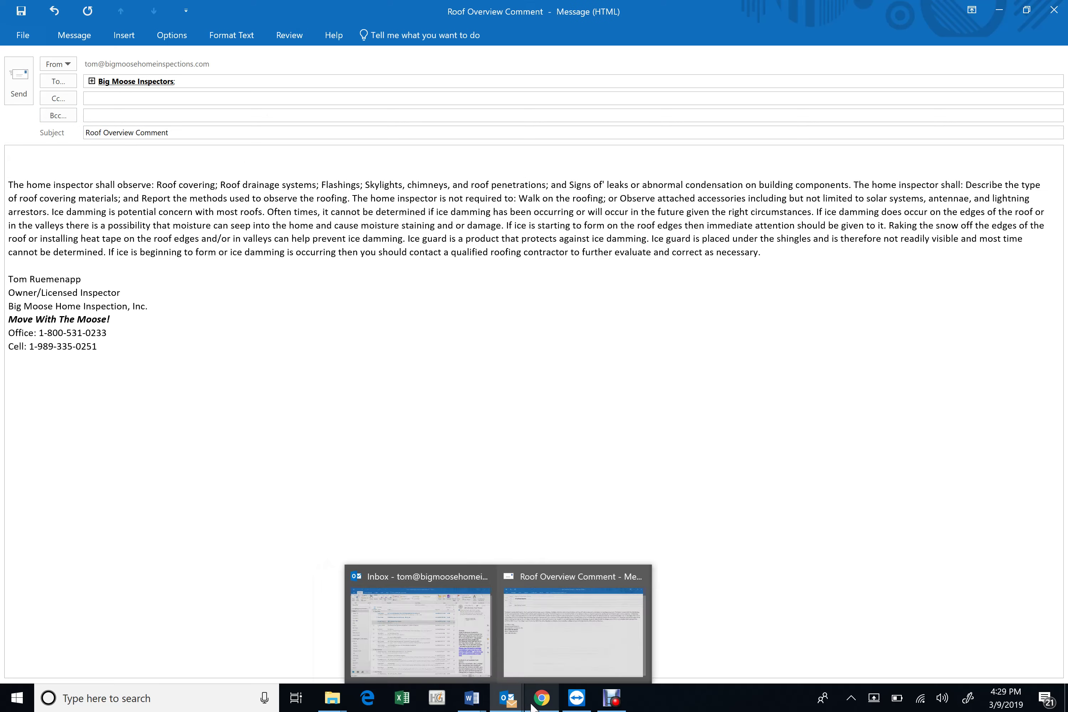
pyautogui.click(608, 697)
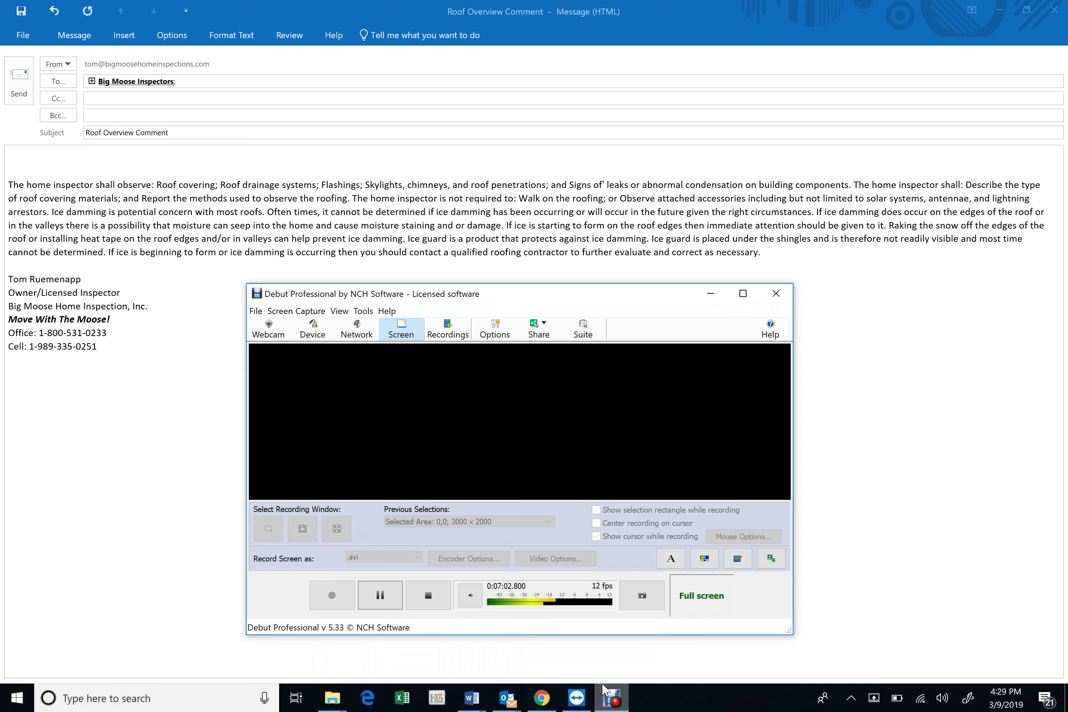